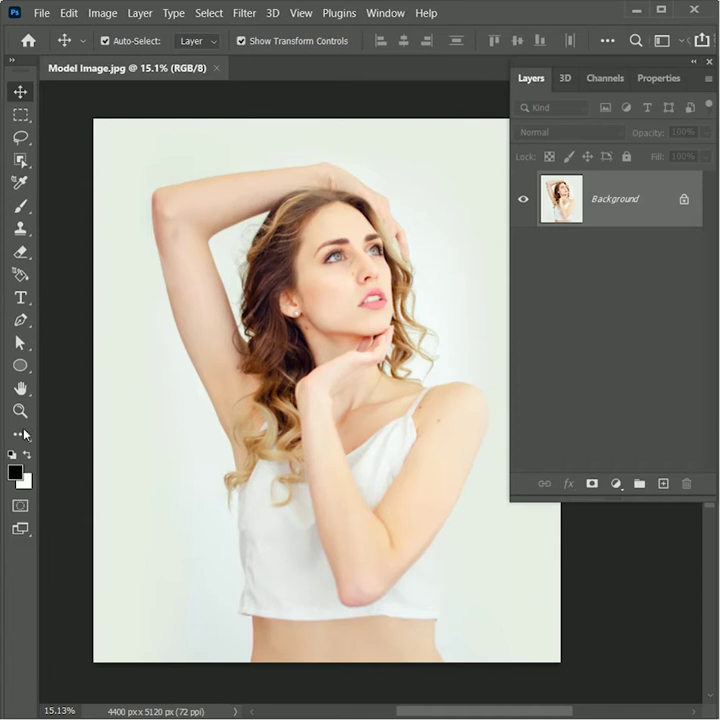
# Crop the image to a 1:1 square, keeping the full area above the model's raised arm
pyautogui.moveTo(22, 437); pyautogui.dragTo(107, 254)
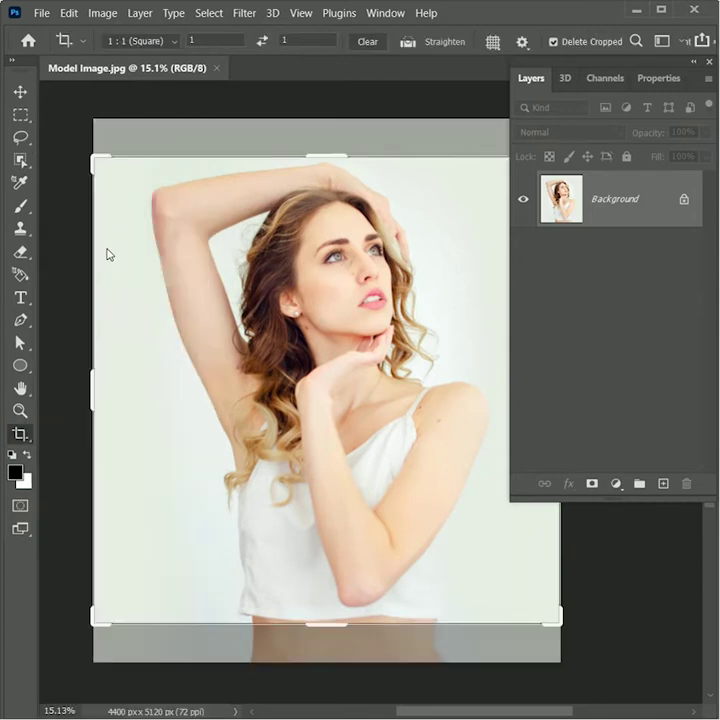
pyautogui.click(145, 41)
pyautogui.click(149, 112)
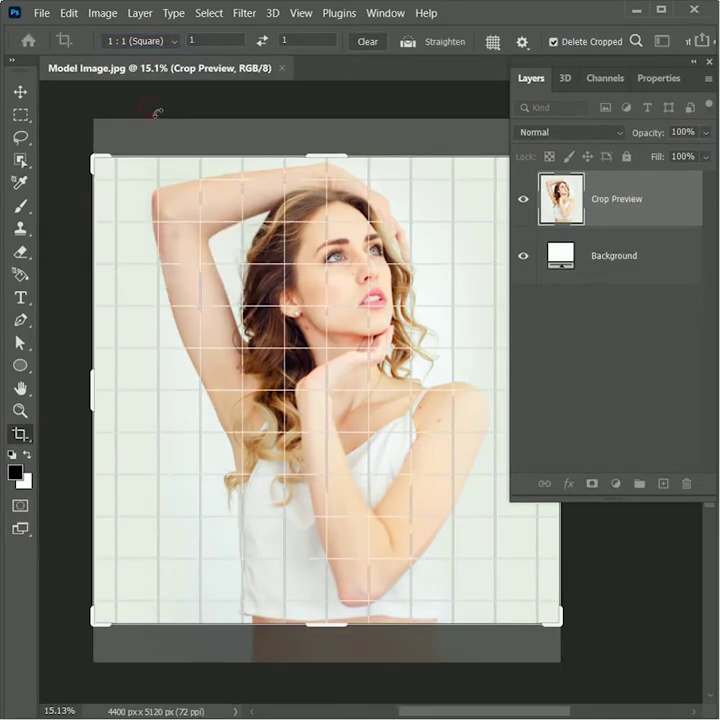
pyautogui.moveTo(320, 284); pyautogui.dragTo(321, 309)
pyautogui.press('Return')
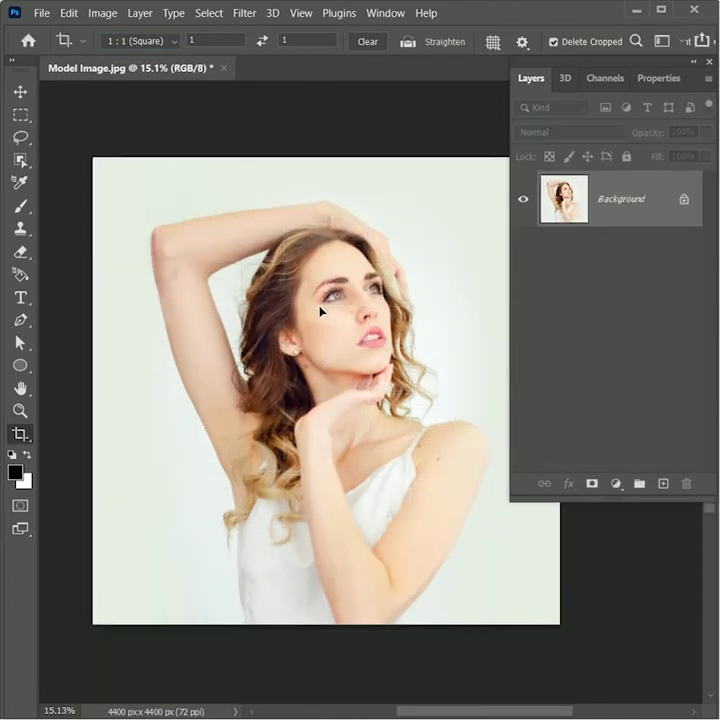
# Duplicate the Background layer and apply a High Pass filter with a 4.0 pixel radius to the copy
pyautogui.press('z')
pyautogui.moveTo(327, 315); pyautogui.dragTo(416, 345)
pyautogui.press('c')
pyautogui.moveTo(349, 351); pyautogui.dragTo(228, 468)
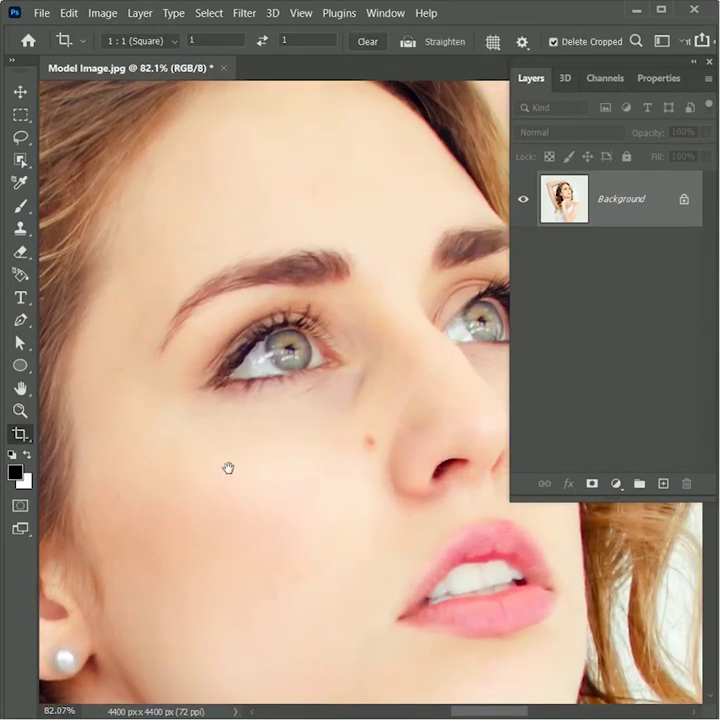
pyautogui.hotkey('ctrl', 'j')
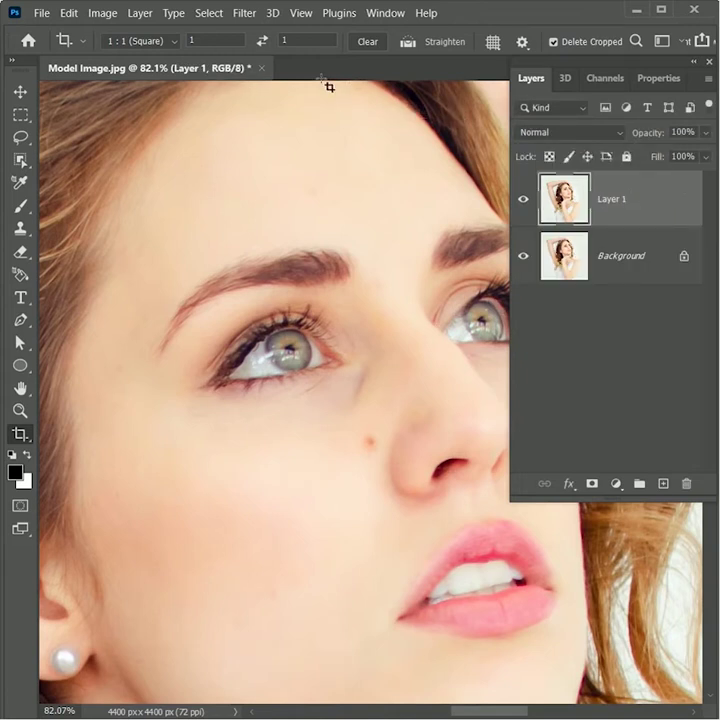
pyautogui.click(245, 14)
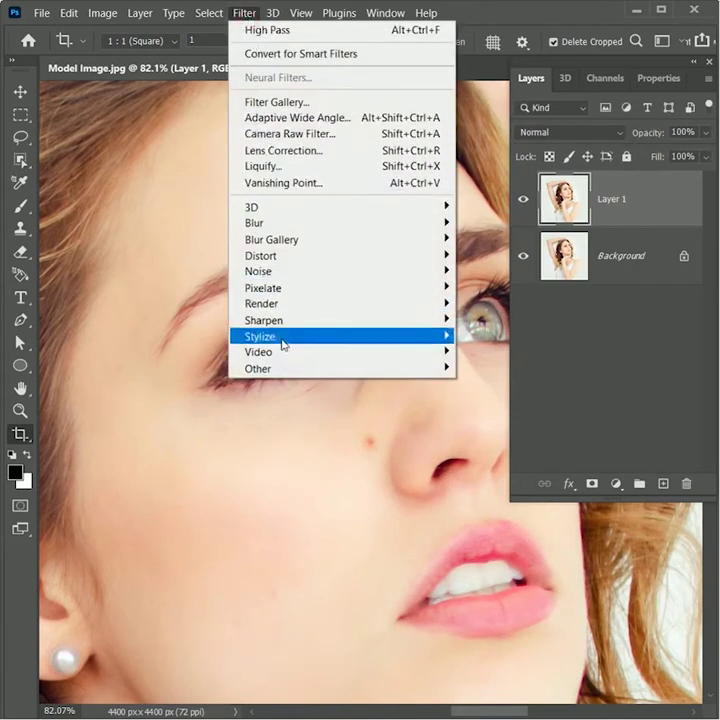
pyautogui.moveTo(293, 368)
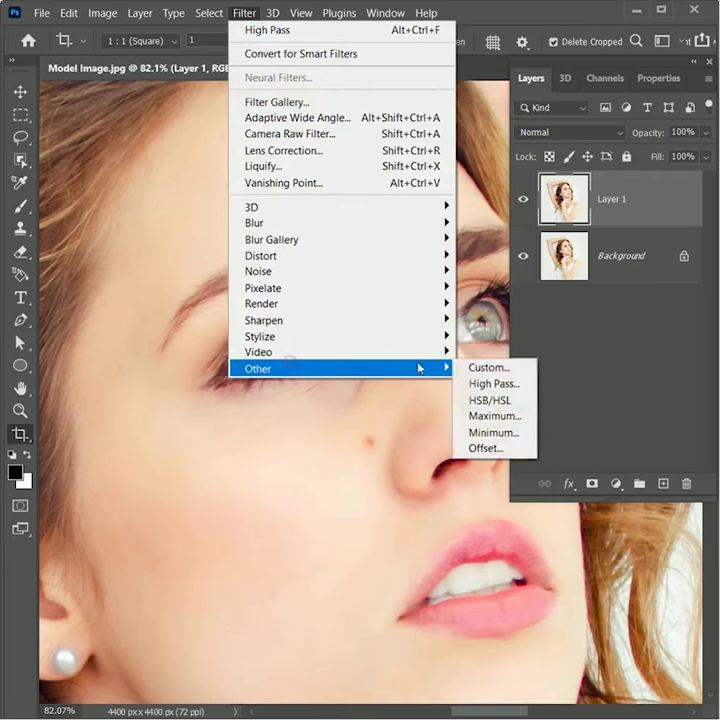
pyautogui.click(493, 385)
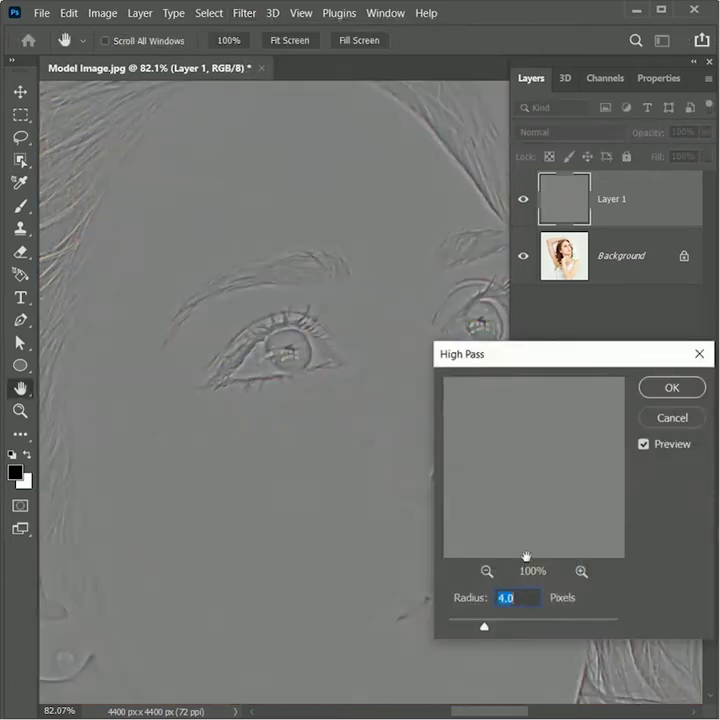
pyautogui.click(673, 387)
pyautogui.press('c')
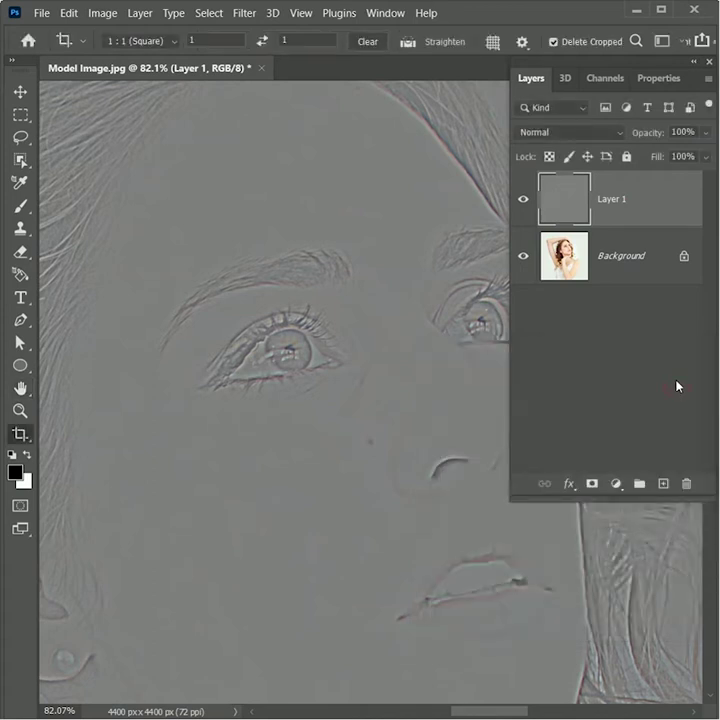
# Set the High Pass layer's blend mode to Overlay and compare the image with and without the layer
pyautogui.click(585, 133)
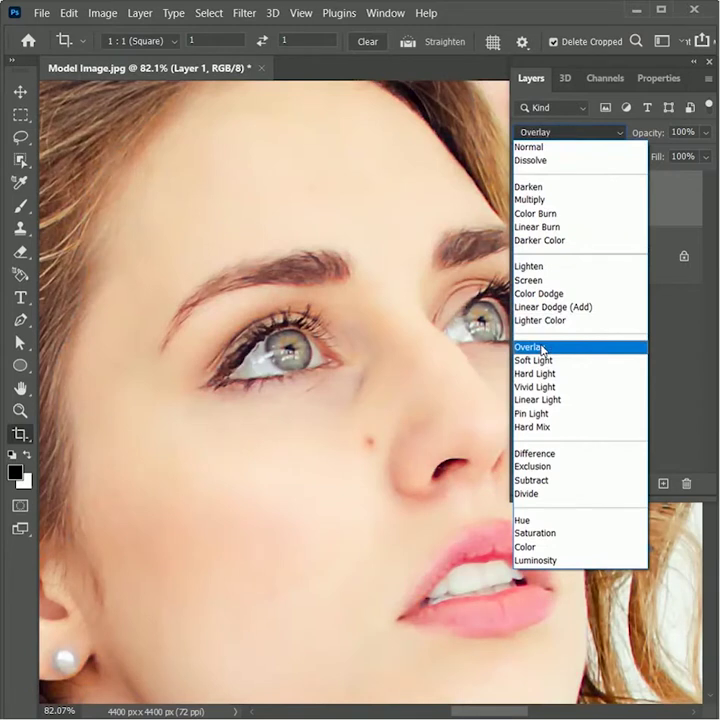
pyautogui.click(543, 347)
pyautogui.click(521, 199)
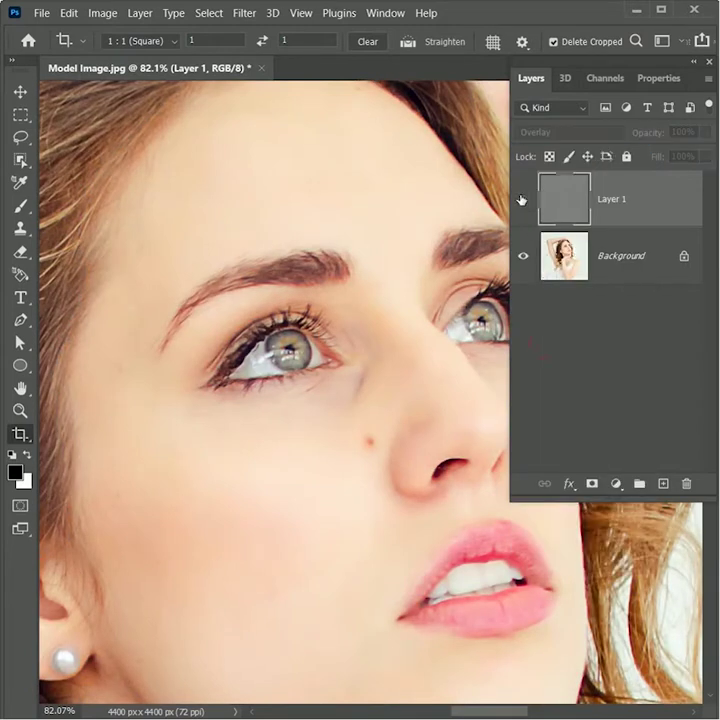
pyautogui.click(521, 199)
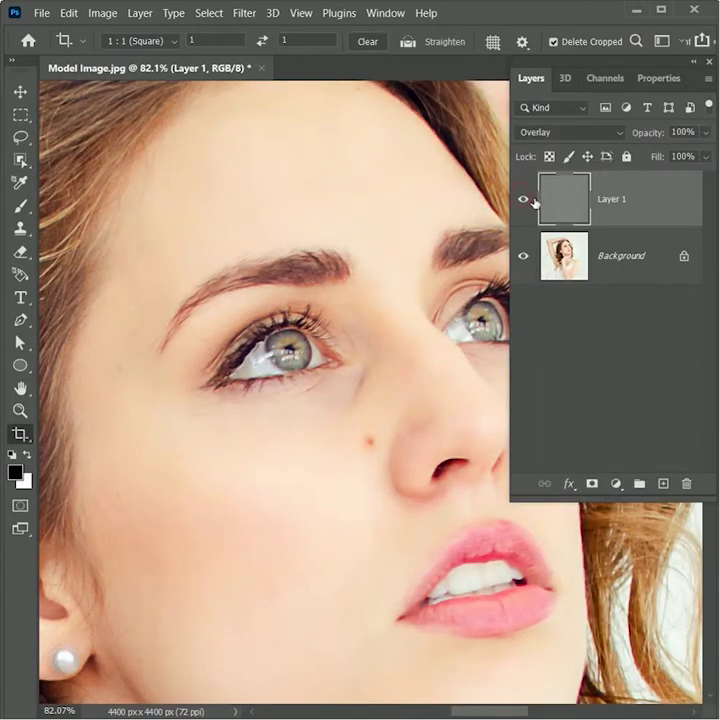
# Merge the Overlay High Pass layer with the Background layer
pyautogui.click(627, 257)
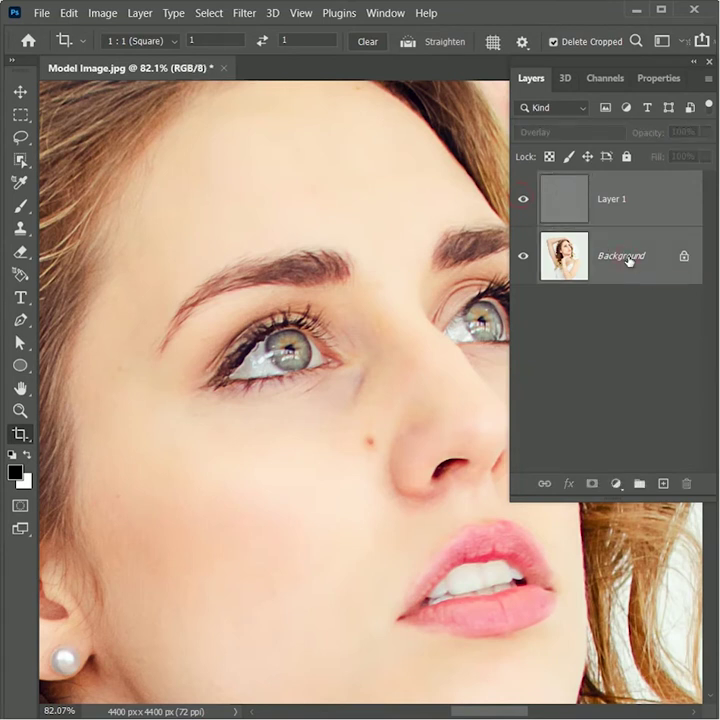
pyautogui.hotkey('ctrl', 'e')
pyautogui.press('z')
pyautogui.moveTo(372, 515); pyautogui.dragTo(276, 487)
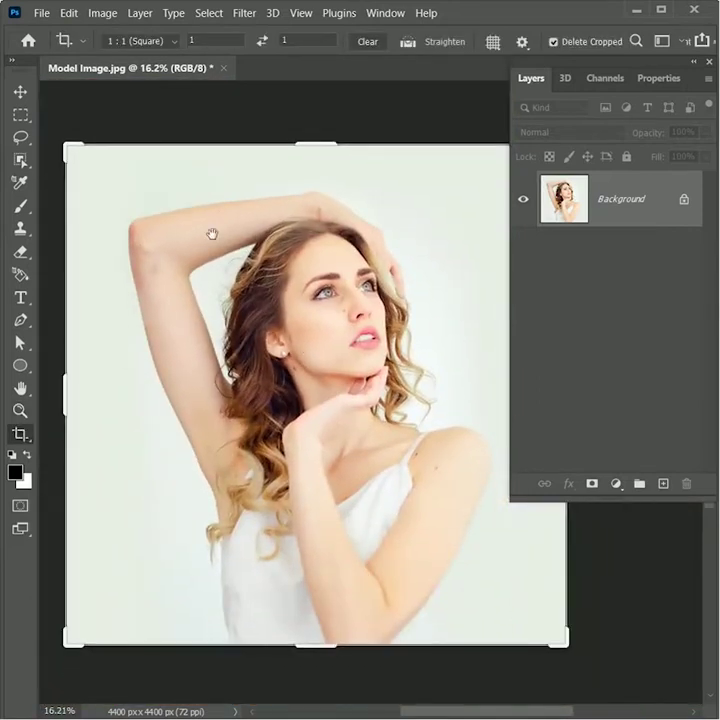
# Select the model with Select Subject, copy her onto a new layer, and delete the Background layer
pyautogui.click(26, 97)
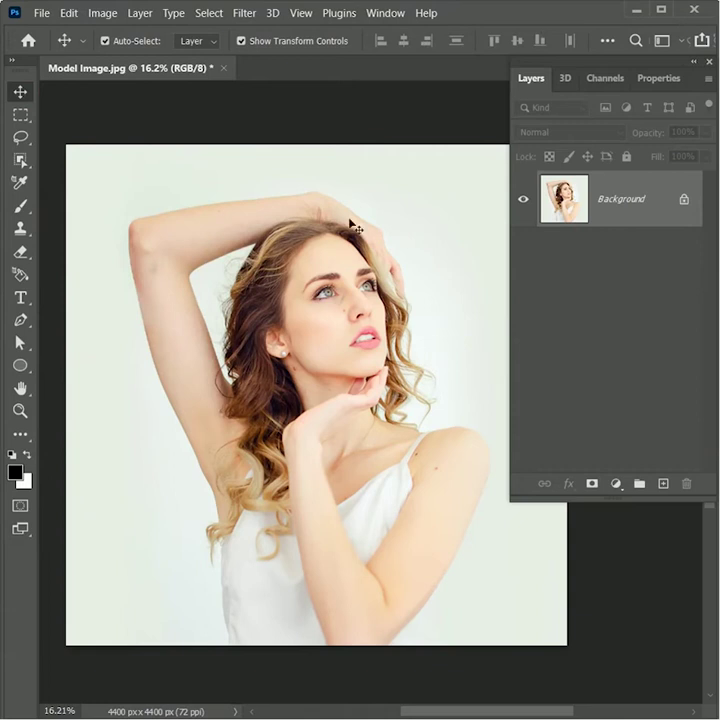
pyautogui.click(24, 163)
pyautogui.click(98, 162)
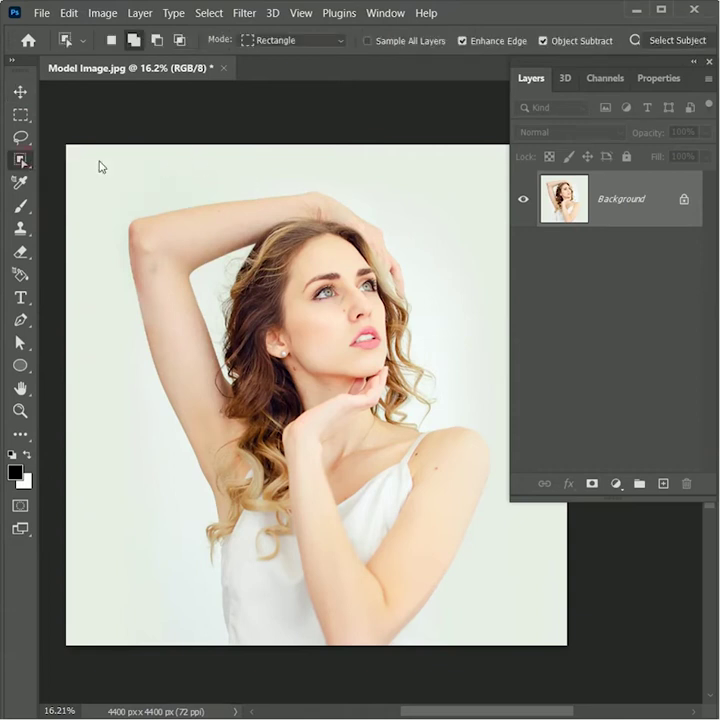
pyautogui.click(665, 42)
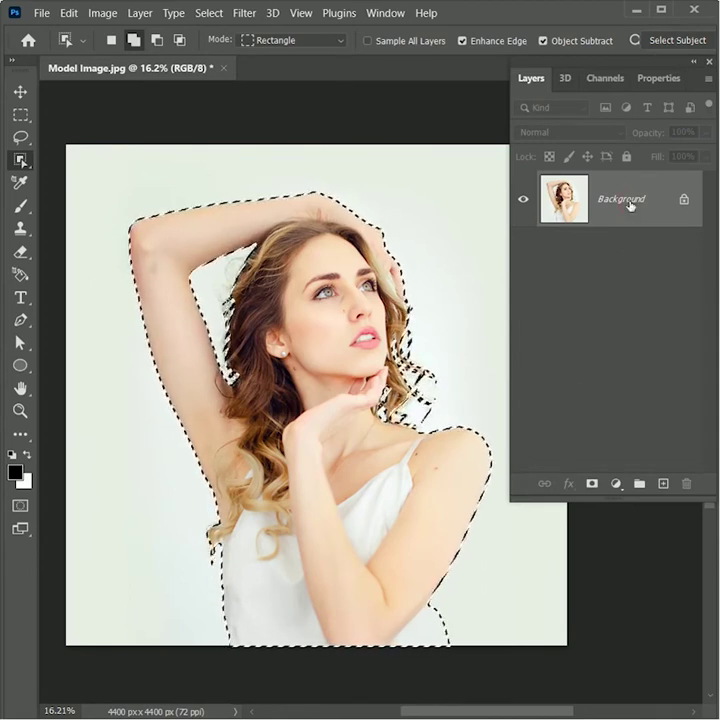
pyautogui.hotkey('ctrl', 'j')
pyautogui.moveTo(631, 267); pyautogui.dragTo(688, 484)
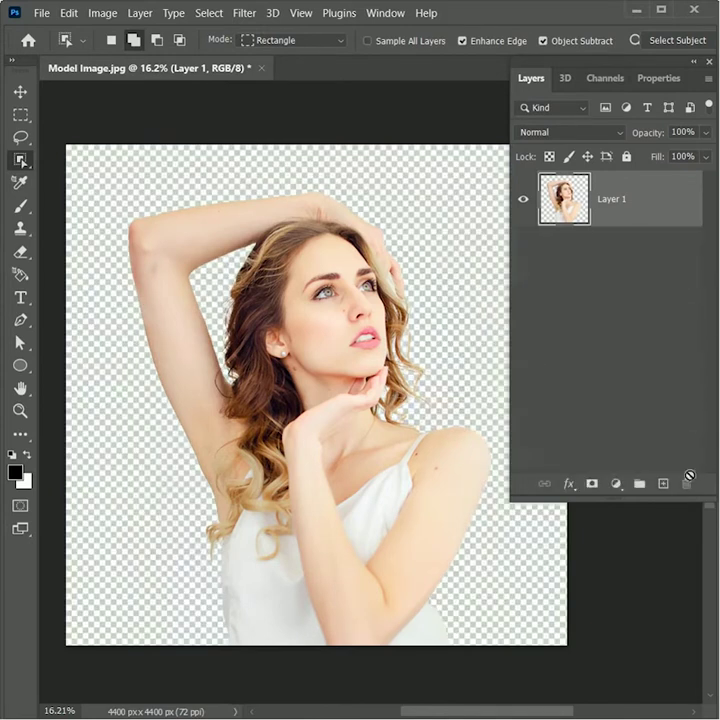
# Add a linear gradient fill layer with the custom orange-to-purple preset at 90° and place it beneath the model layer
pyautogui.click(615, 484)
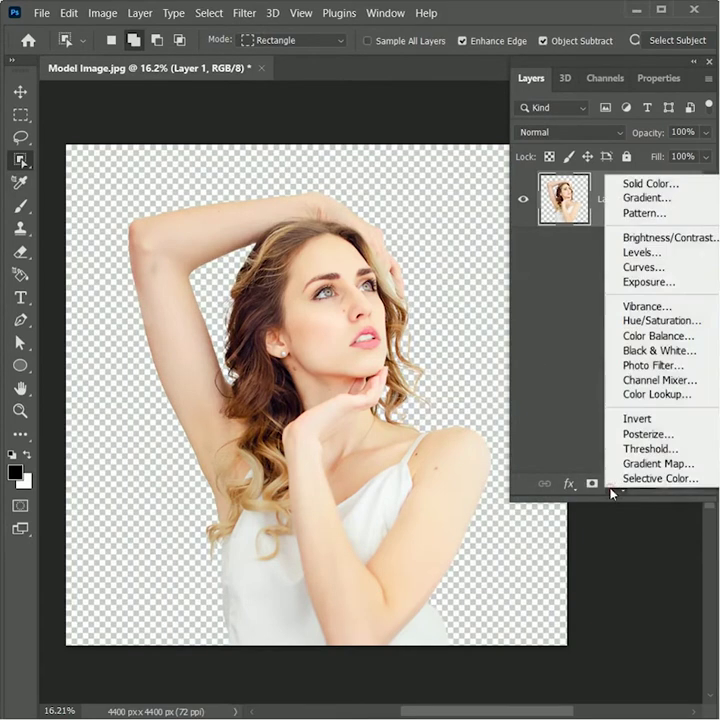
pyautogui.click(646, 198)
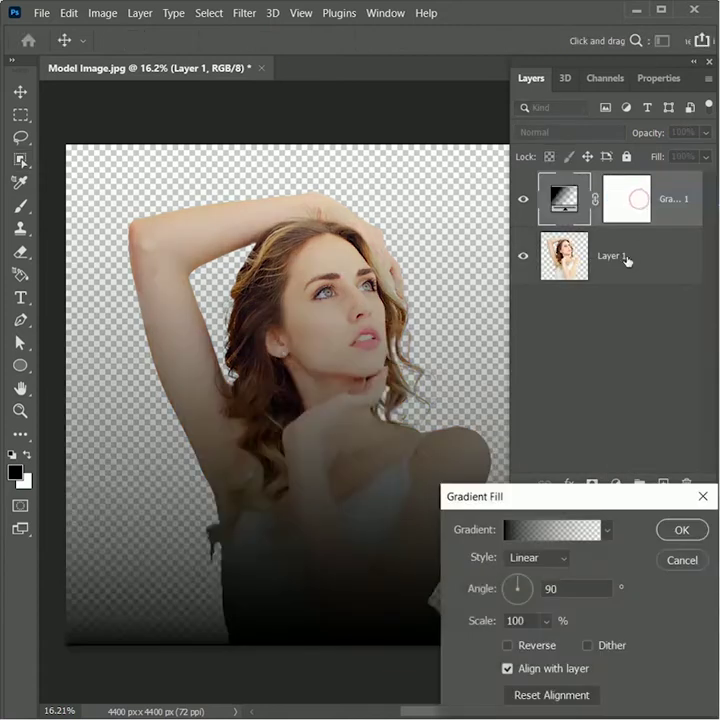
pyautogui.click(550, 531)
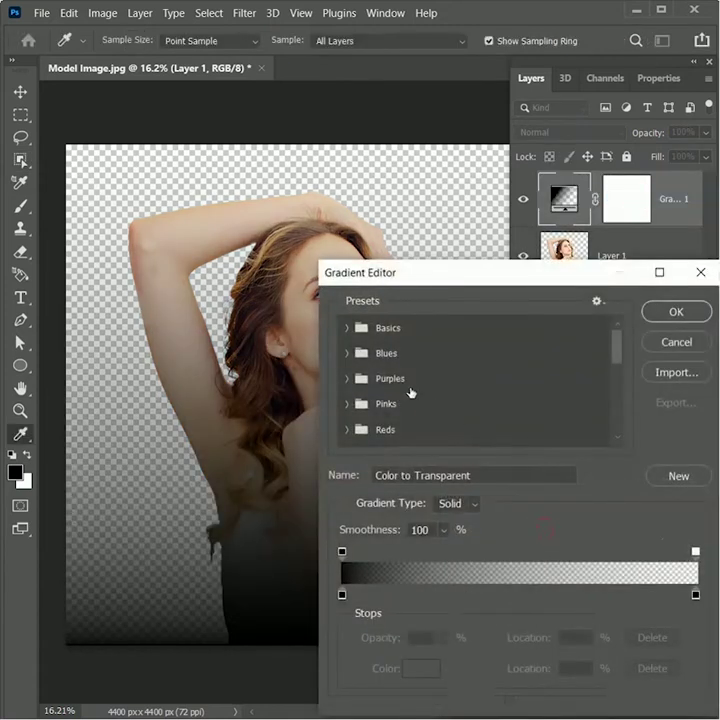
pyautogui.scroll(-3, 392, 420)
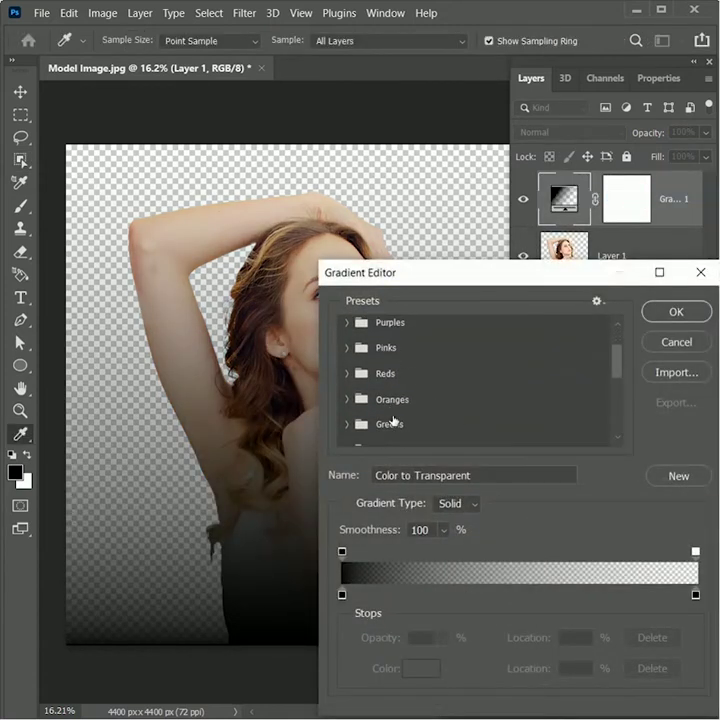
pyautogui.scroll(-5, 392, 420)
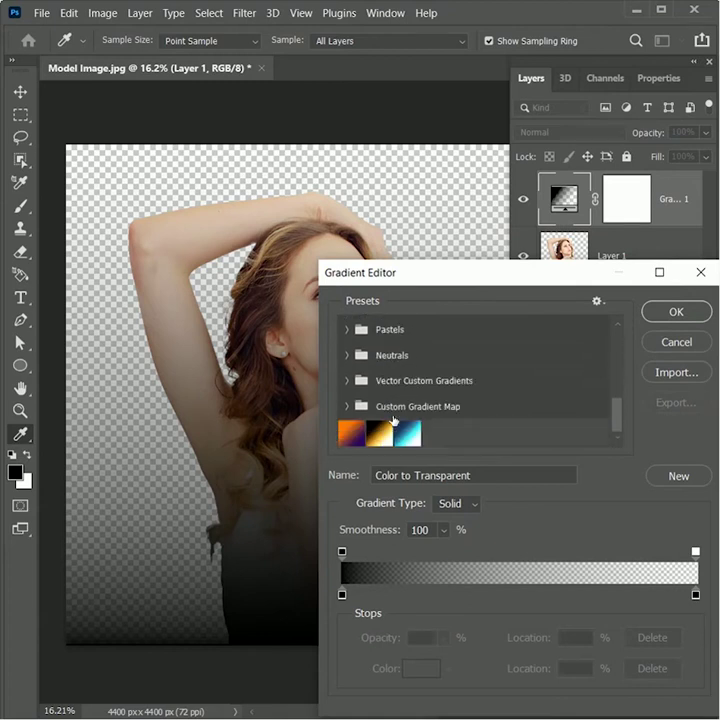
pyautogui.click(352, 434)
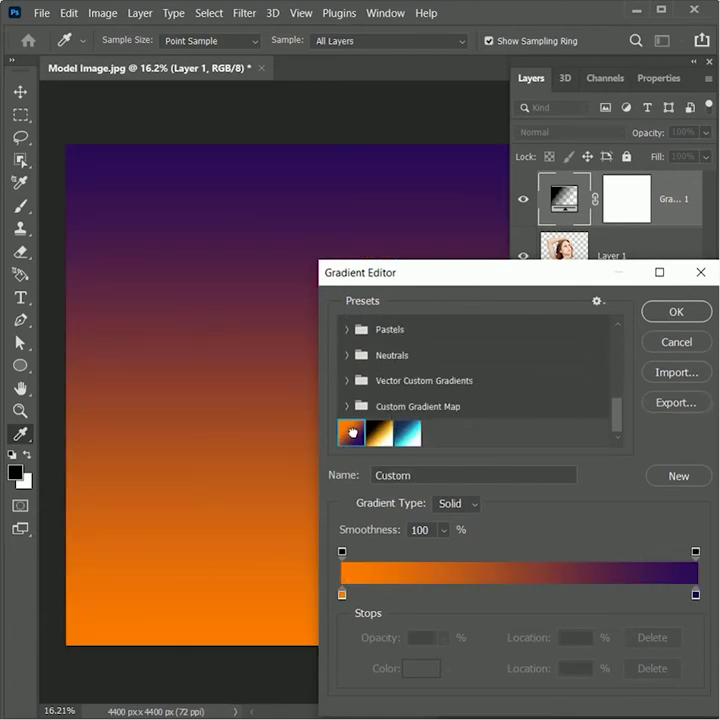
pyautogui.click(676, 312)
pyautogui.click(679, 531)
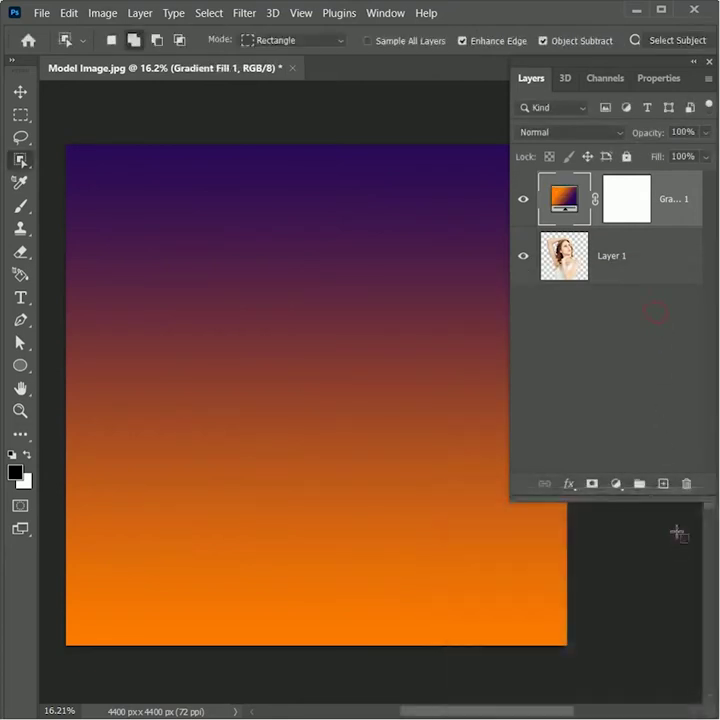
pyautogui.moveTo(671, 200); pyautogui.dragTo(655, 278)
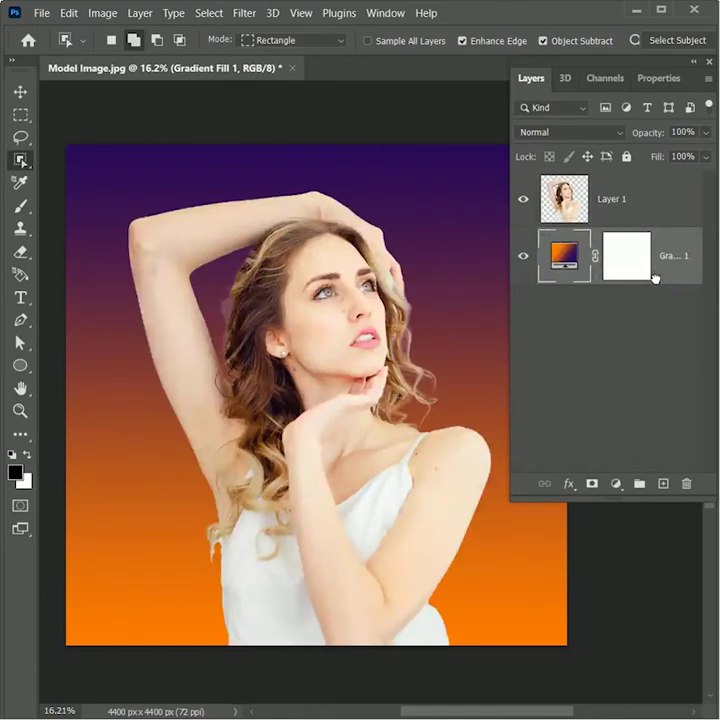
# Add a white (ffffff) solid color fill layer above the gradient and set its opacity to 50%
pyautogui.click(617, 482)
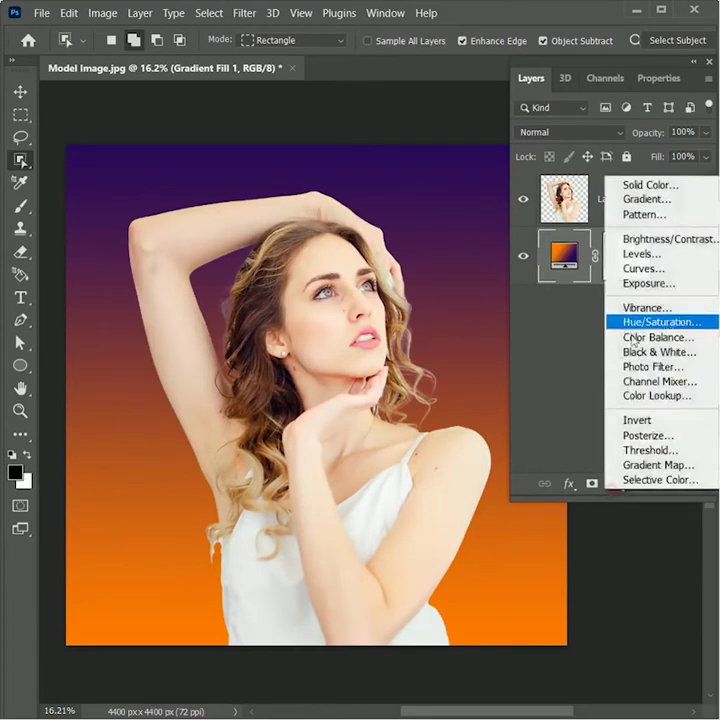
pyautogui.click(632, 190)
pyautogui.moveTo(378, 468); pyautogui.dragTo(216, 382)
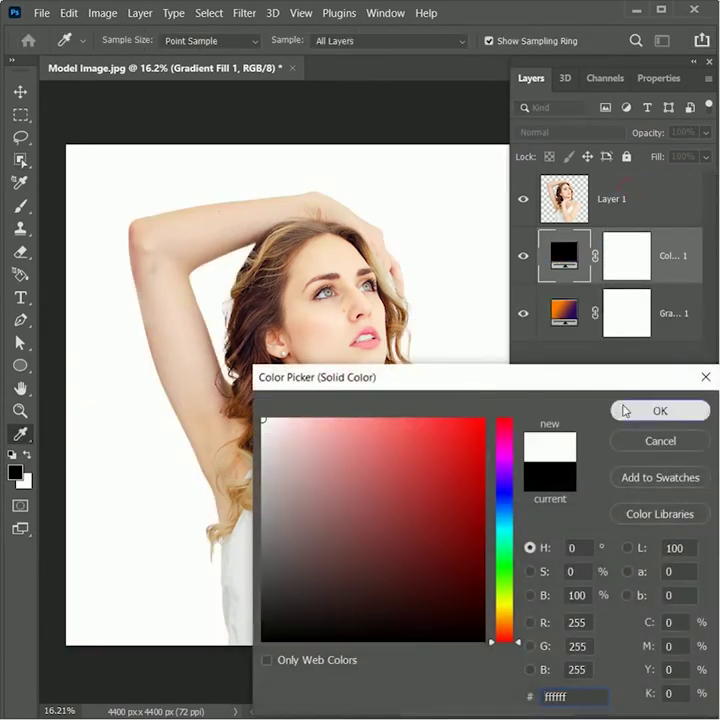
pyautogui.click(625, 410)
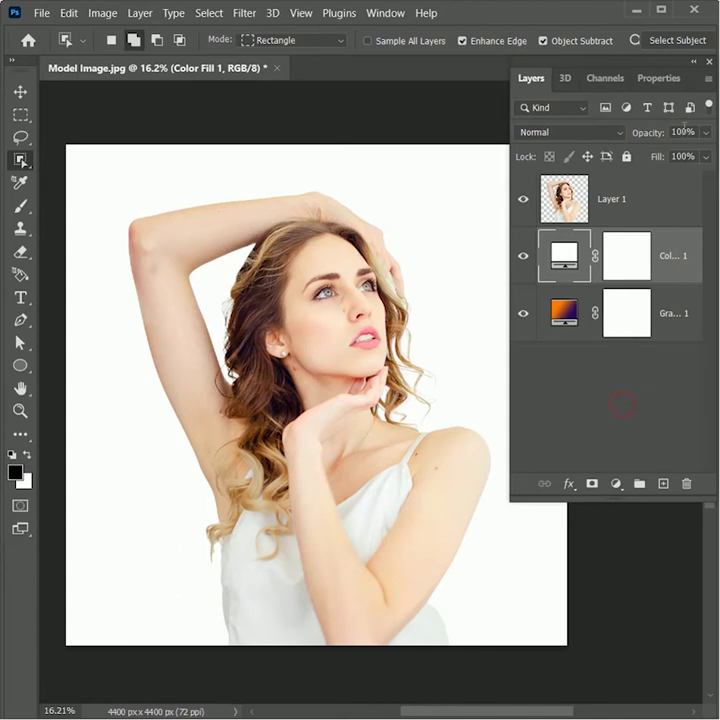
pyautogui.write('50')
pyautogui.press('Return')
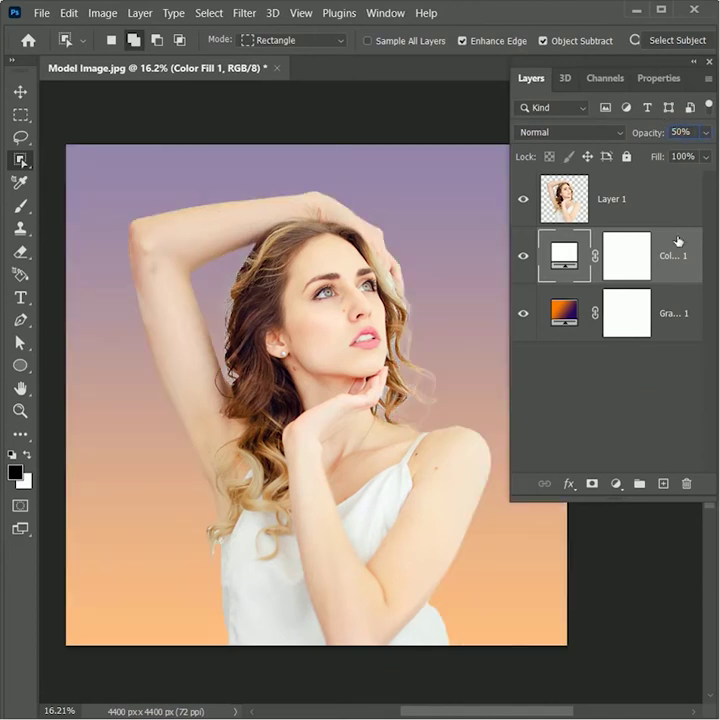
# Select Layer 1 and set the Pen tool to Shape mode with the recently used dark brown as fill
pyautogui.click(629, 199)
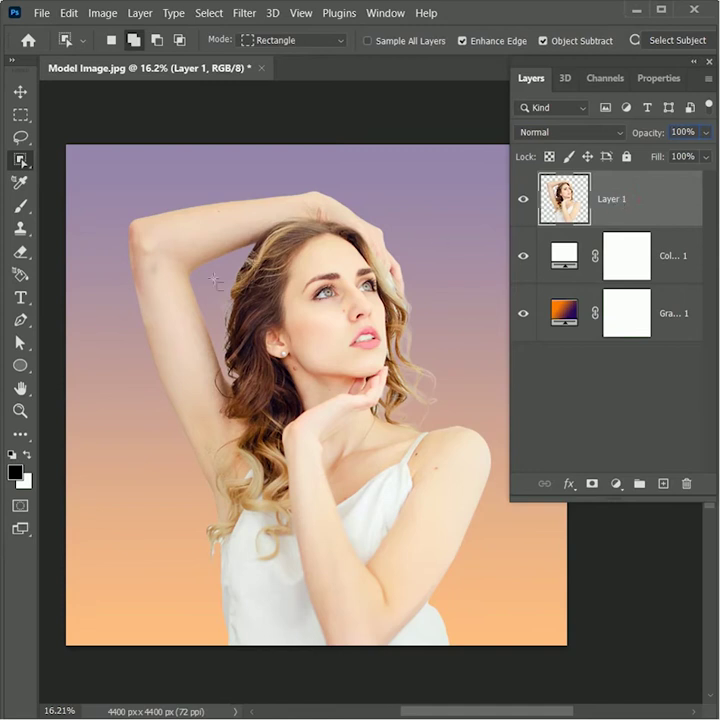
pyautogui.moveTo(20, 321); pyautogui.dragTo(83, 326)
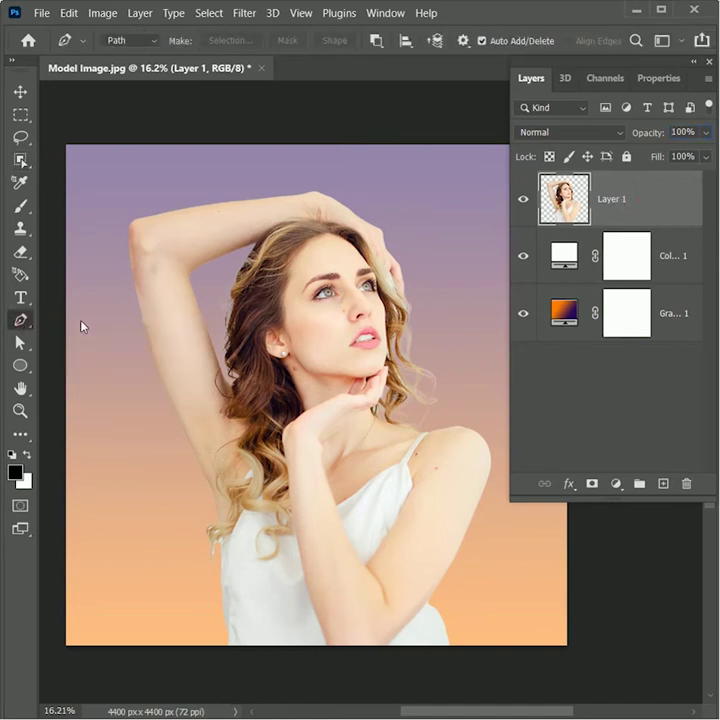
pyautogui.hotkey('ctrl', 'space')
pyautogui.moveTo(307, 339); pyautogui.dragTo(381, 394)
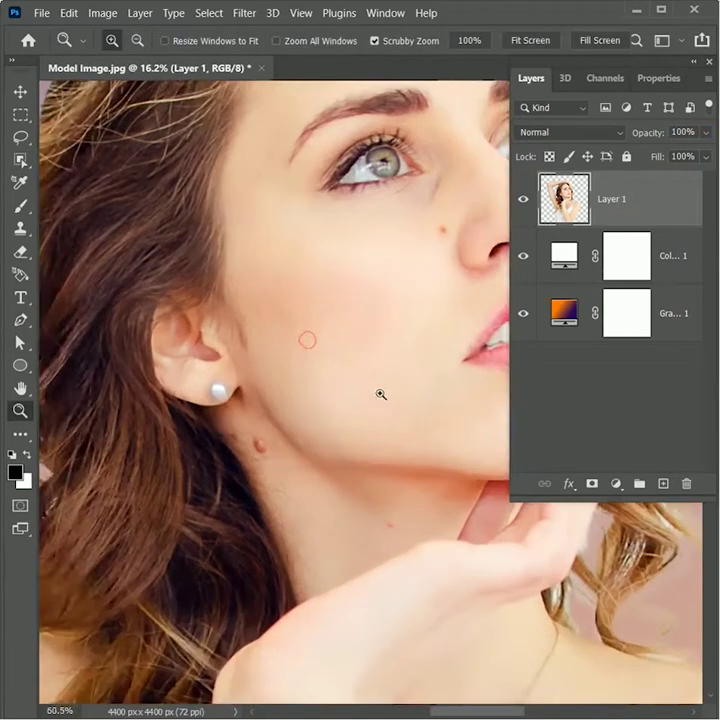
pyautogui.moveTo(336, 290); pyautogui.dragTo(289, 347)
pyautogui.click(140, 41)
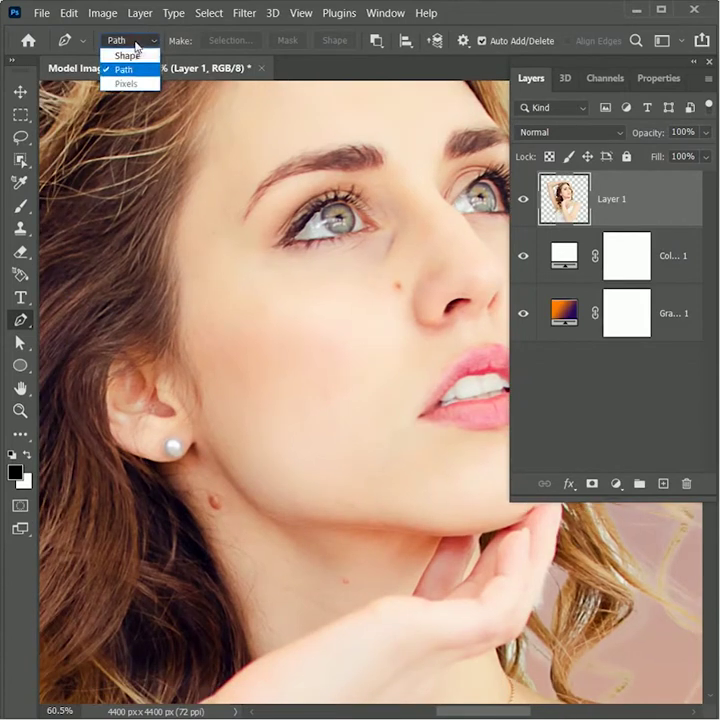
pyautogui.click(137, 64)
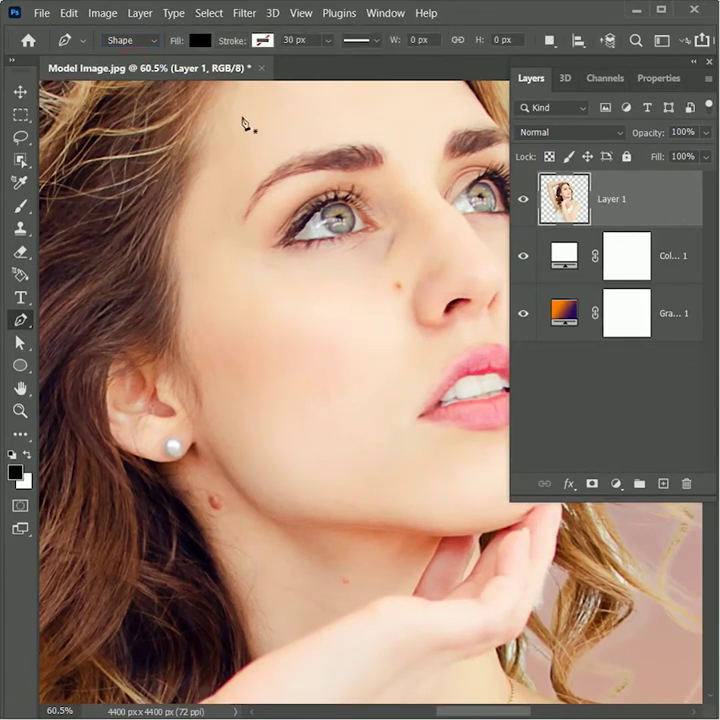
pyautogui.click(201, 41)
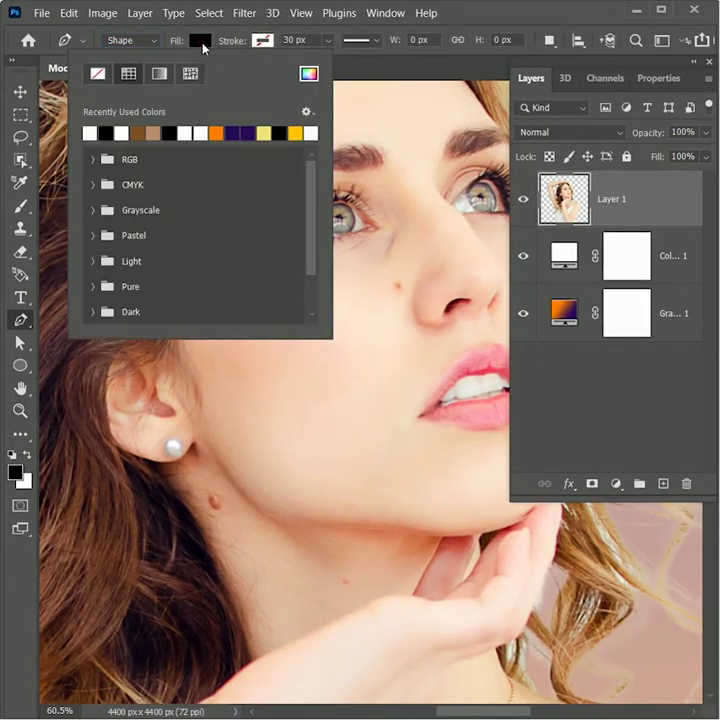
pyautogui.click(145, 130)
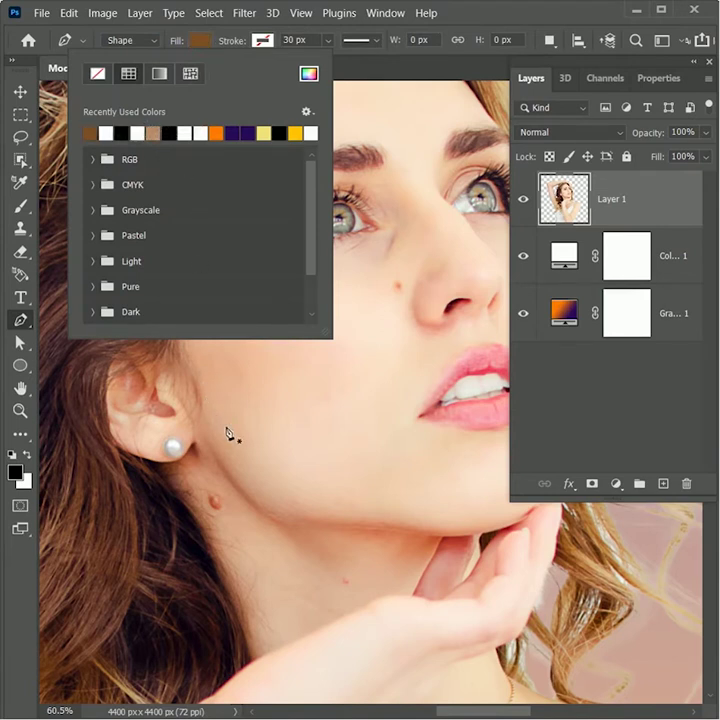
pyautogui.click(505, 12)
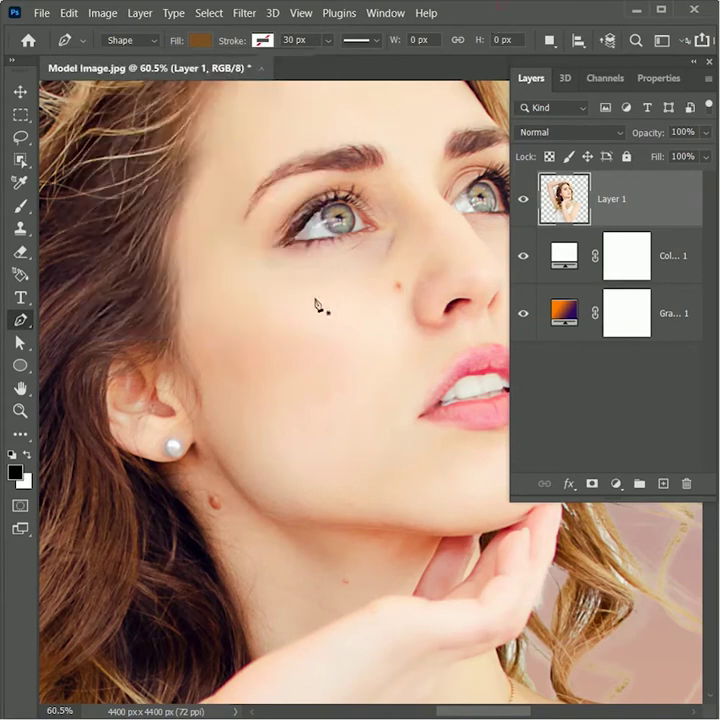
# Draw a closed curved pen shape about 808 by 1131 px over the model's face, just inside the hairline, cheek and jaw contour
pyautogui.press('Tab')
pyautogui.scroll(5, 249, 426)
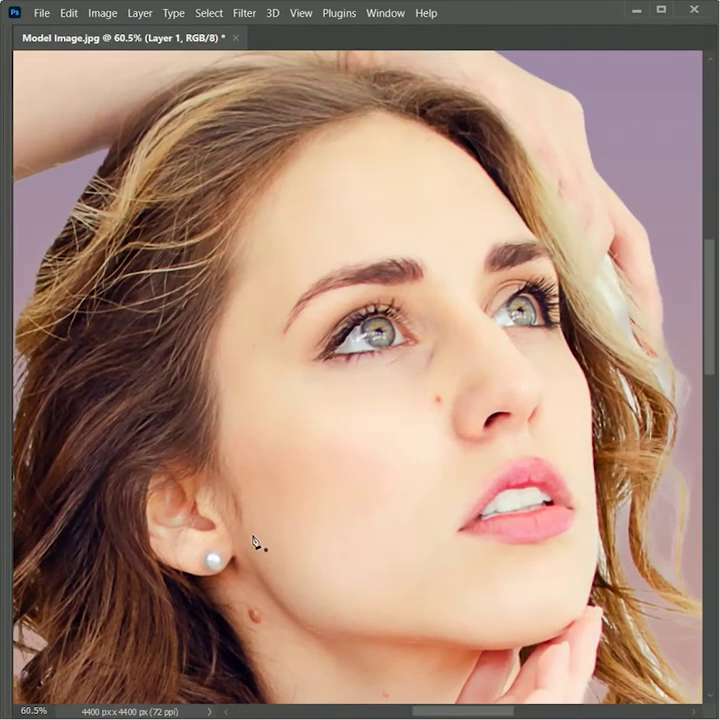
pyautogui.click(257, 440)
pyautogui.moveTo(267, 265); pyautogui.dragTo(299, 191)
pyautogui.moveTo(395, 141); pyautogui.dragTo(462, 141)
pyautogui.scroll(7, 487, 174)
pyautogui.moveTo(425, 222); pyautogui.dragTo(358, 353)
pyautogui.keyDown('alt'); pyautogui.click(203, 230); pyautogui.keyUp('alt')
pyautogui.moveTo(409, 311); pyautogui.dragTo(490, 395)
pyautogui.moveTo(498, 476); pyautogui.dragTo(466, 349)
pyautogui.moveTo(487, 432); pyautogui.dragTo(459, 380)
pyautogui.scroll(-3, 461, 388)
pyautogui.moveTo(431, 331); pyautogui.dragTo(468, 407)
pyautogui.scroll(-3, 468, 407)
pyautogui.moveTo(507, 344); pyautogui.dragTo(503, 522)
pyautogui.scroll(-3, 502, 436)
pyautogui.scroll(-4, 386, 487)
pyautogui.hscroll(-2, 386, 487)
pyautogui.moveTo(328, 427); pyautogui.dragTo(119, 368)
pyautogui.scroll(-4, 243, 405)
pyautogui.scroll(2, 244, 405)
pyautogui.hscroll(-3, 244, 405)
pyautogui.moveTo(220, 320); pyautogui.dragTo(166, 177)
pyautogui.scroll(2, 402, 418)
pyautogui.scroll(-1, 402, 418)
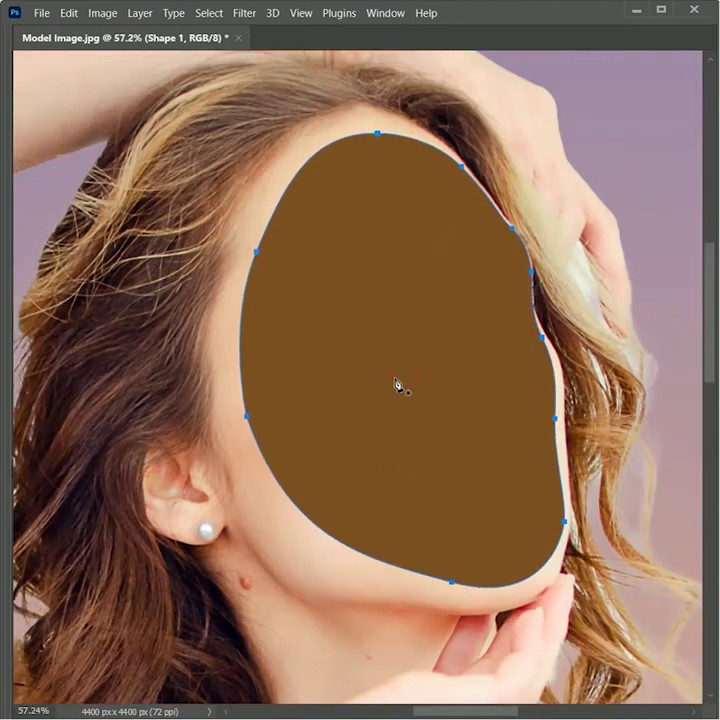
pyautogui.press('Tab')
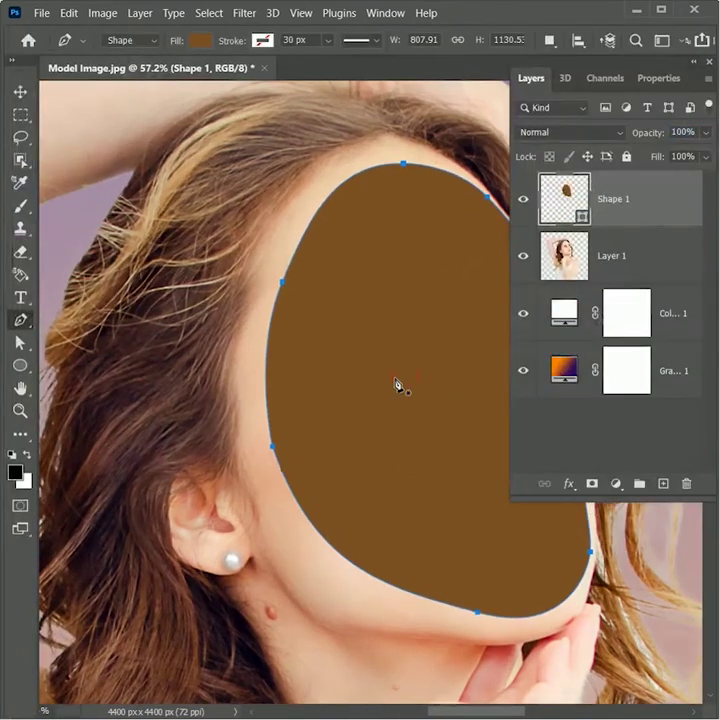
# Rename the face shape layer as Hollow
pyautogui.doubleClick(608, 199)
pyautogui.write('Hollow')
pyautogui.press('Return')
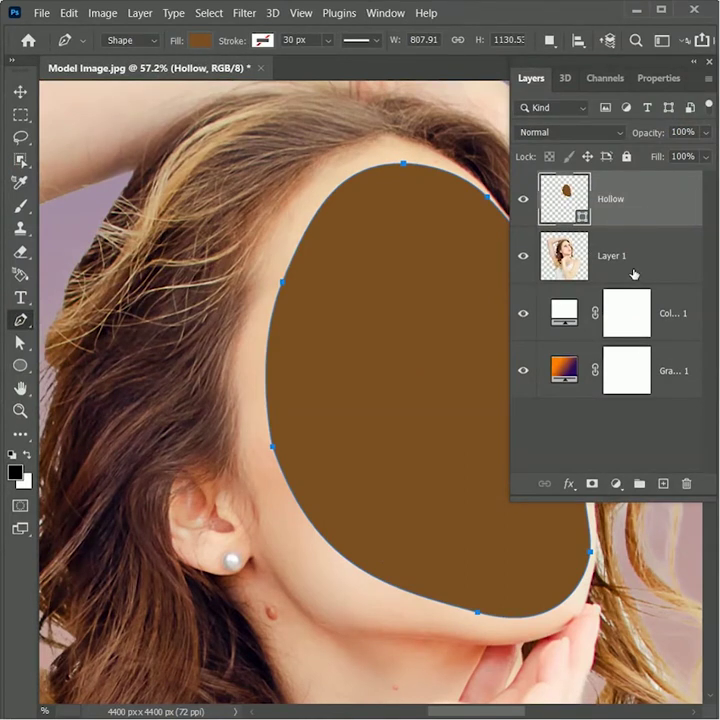
# Load the Hollow shape as a selection, hide its layer, and cut the face from Layer 1 into a new layer in place
pyautogui.keyDown('ctrl'); pyautogui.click(582, 208); pyautogui.keyUp('ctrl')
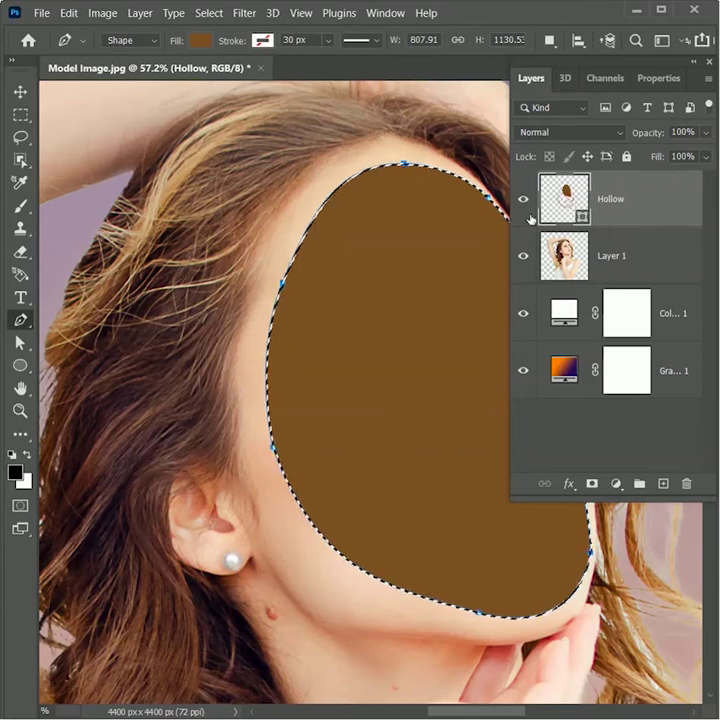
pyautogui.click(523, 204)
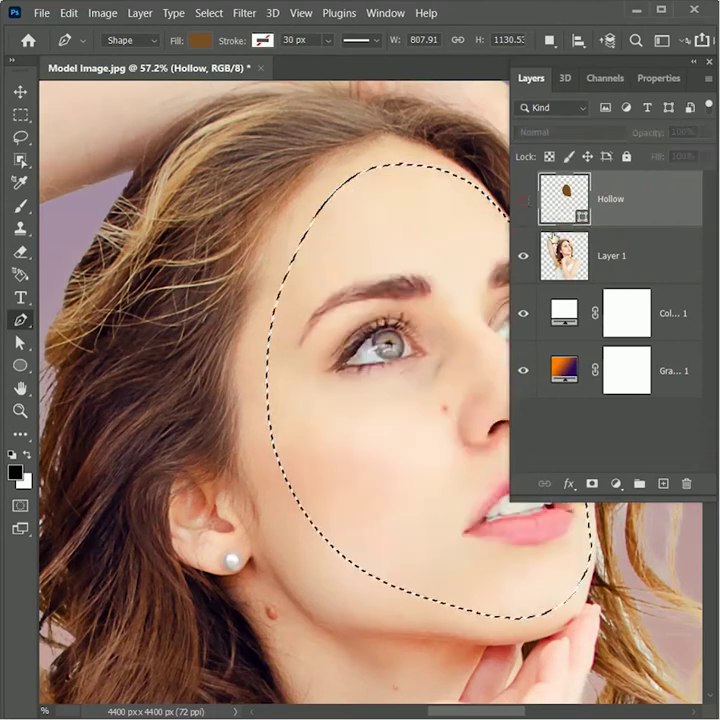
pyautogui.click(645, 268)
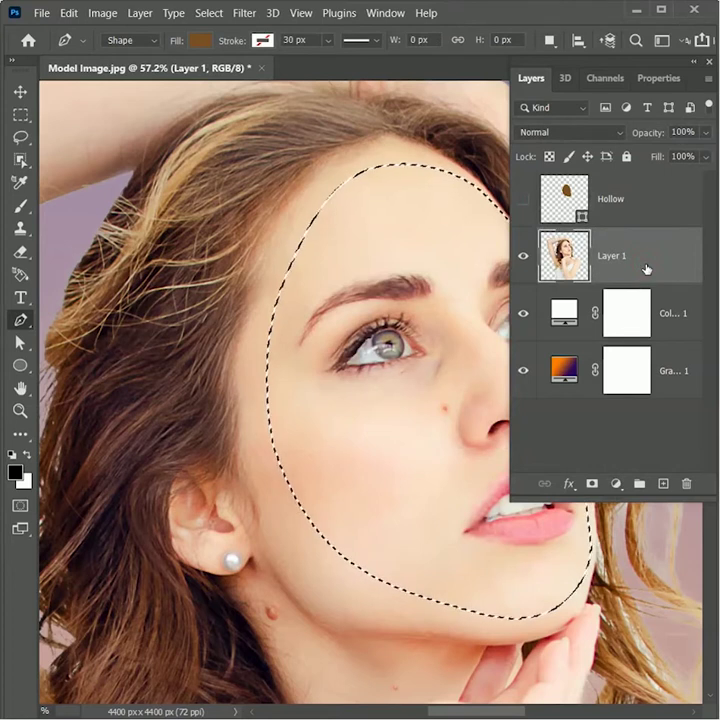
pyautogui.press('Delete')
pyautogui.hotkey('ctrl', 'd')
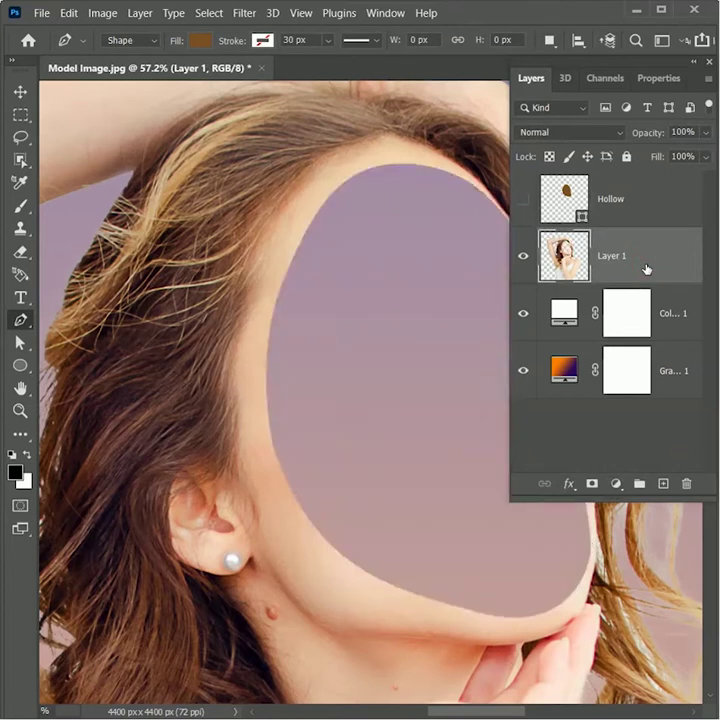
pyautogui.hotkey('ctrl', 'shift', 'v')
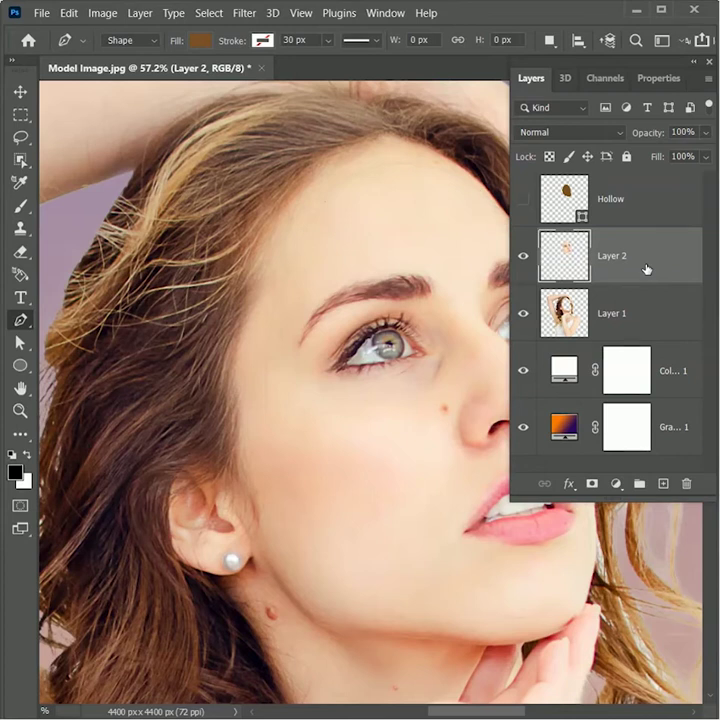
# Rename the new layer holding the cut-out face as Face extended
pyautogui.doubleClick(610, 256)
pyautogui.write('Face extended')
pyautogui.press('Return')
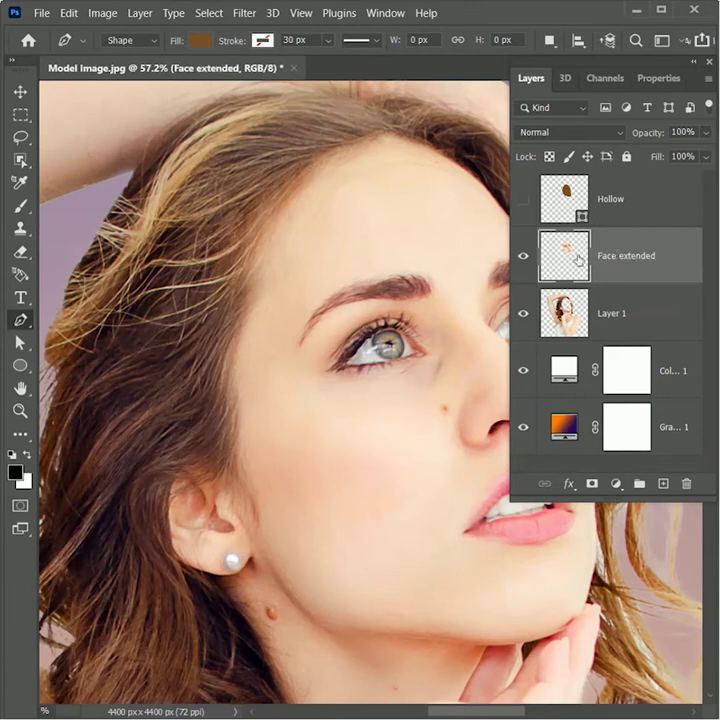
# Move the cut-out face up and to the right, clear of the model's head
pyautogui.press('v')
pyautogui.moveTo(385, 399); pyautogui.dragTo(322, 408)
pyautogui.moveTo(395, 430); pyautogui.dragTo(433, 327)
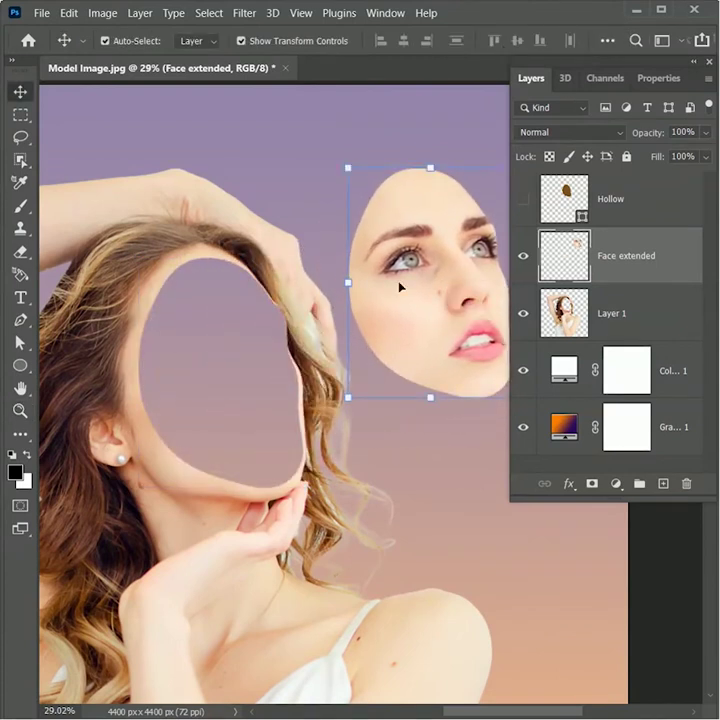
# Show the Hollow layer and recolor its fill to c68463 by sampling the shaded skin under the jaw
pyautogui.click(524, 200)
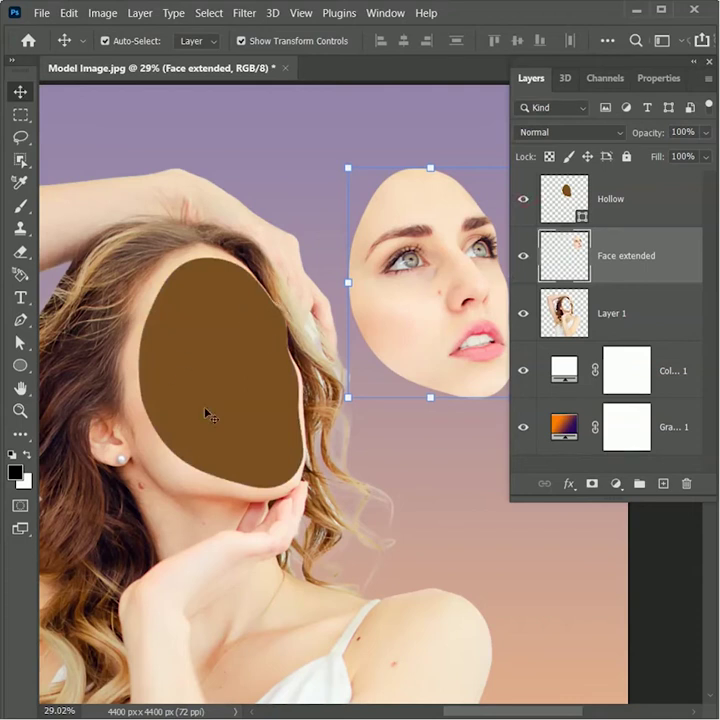
pyautogui.press('z')
pyautogui.moveTo(151, 428); pyautogui.dragTo(195, 445)
pyautogui.press('v')
pyautogui.doubleClick(563, 200)
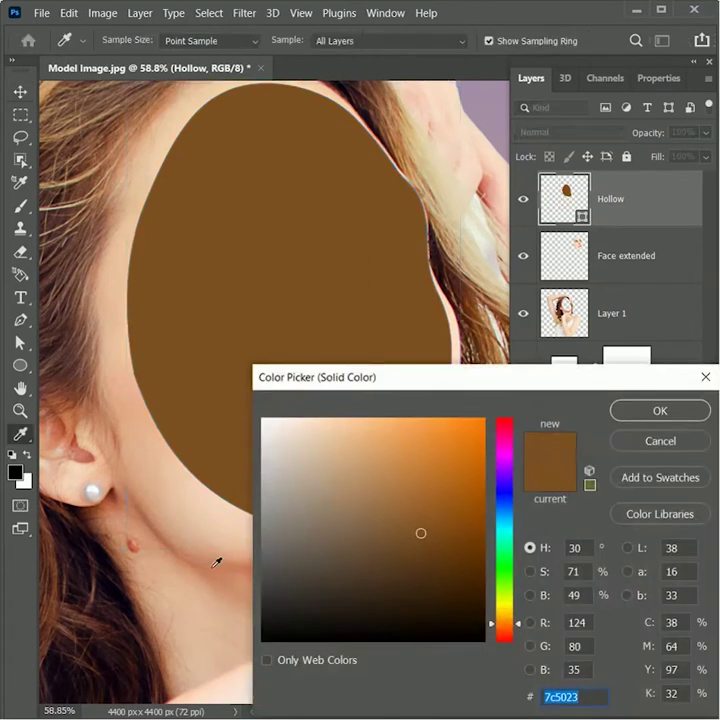
pyautogui.click(216, 564)
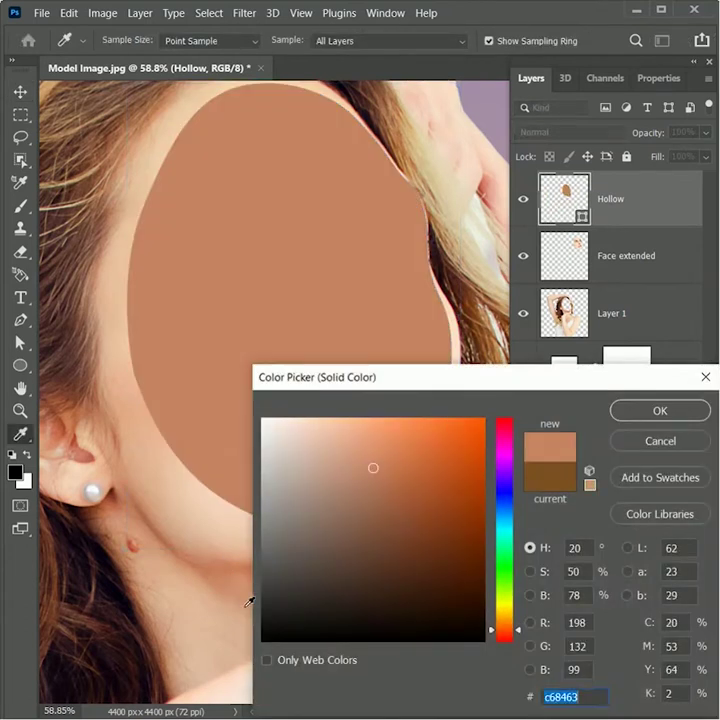
pyautogui.click(659, 410)
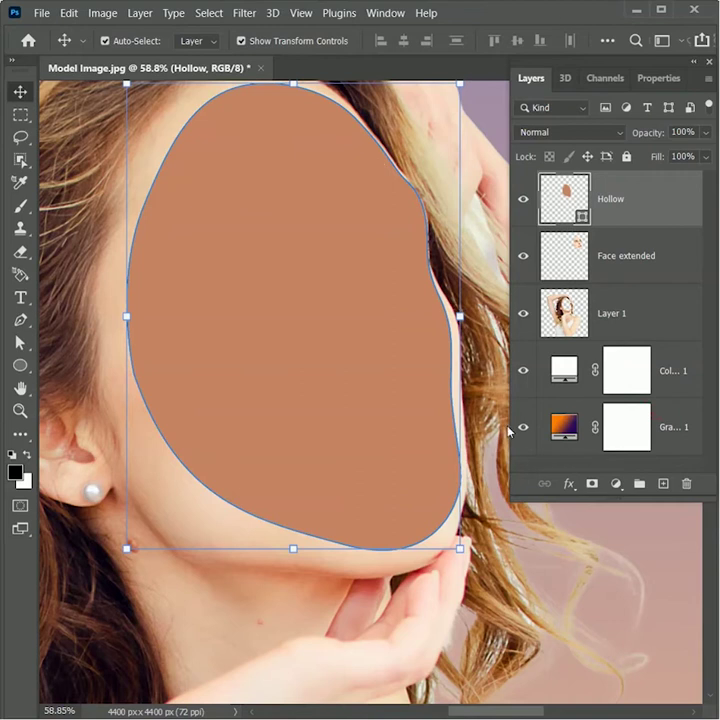
# Rename Layer 1 as Body and duplicate it
pyautogui.click(612, 315)
pyautogui.doubleClick(605, 315)
pyautogui.write('Bo')
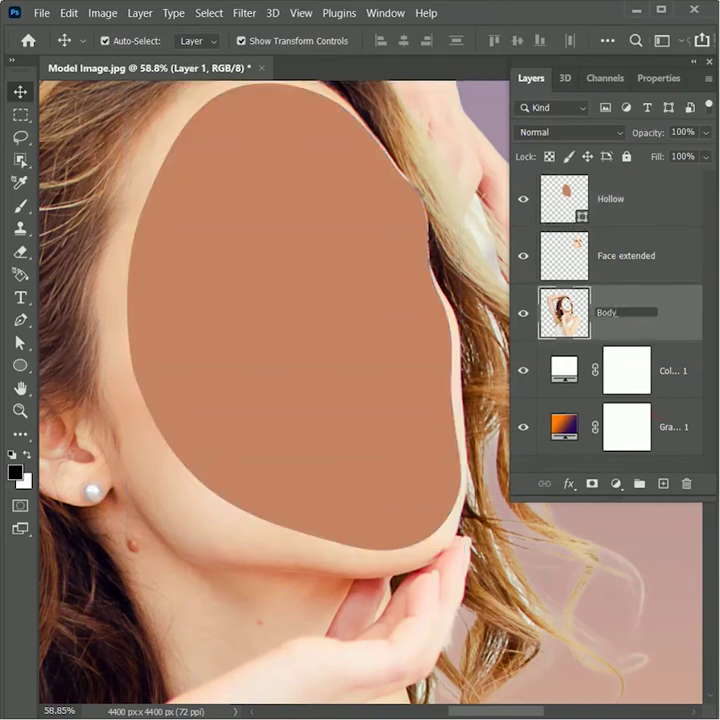
pyautogui.write('dy')
pyautogui.press('Return')
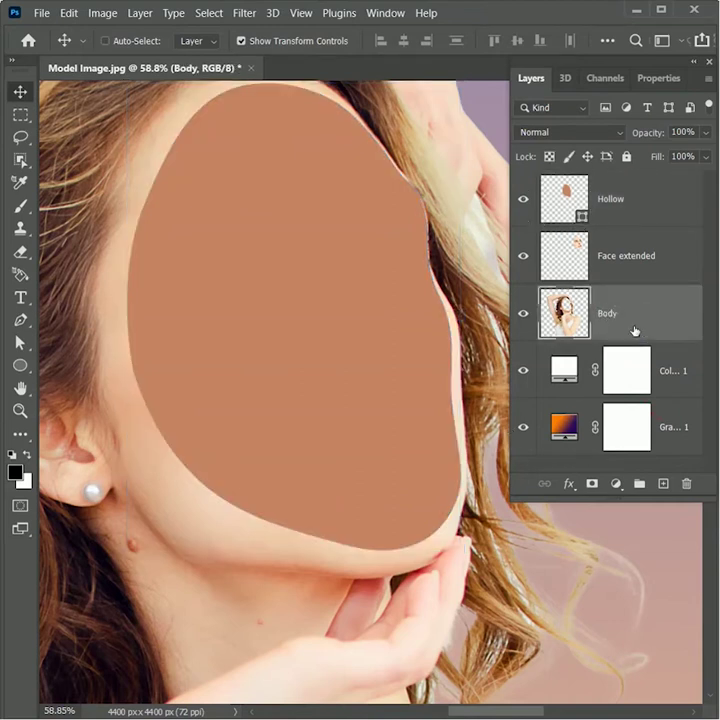
pyautogui.hotkey('ctrl', 'j')
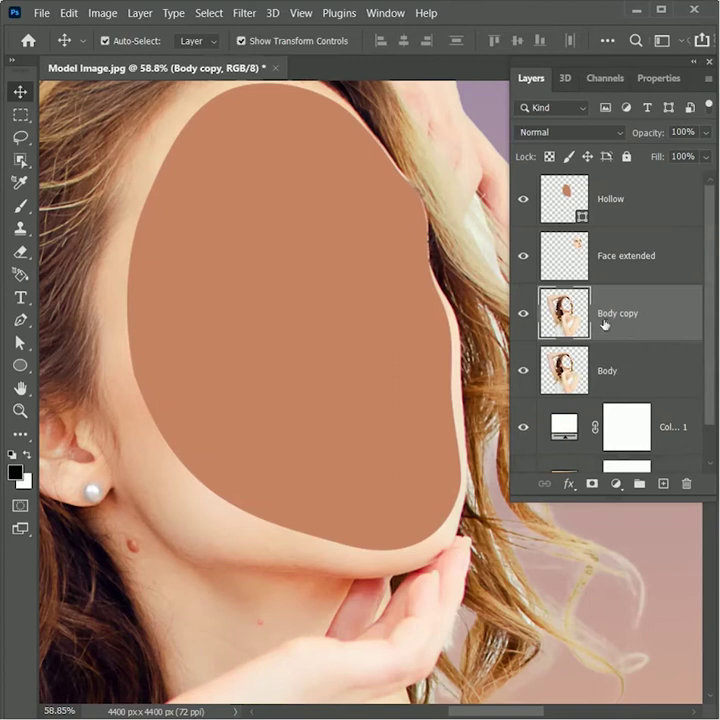
# Apply a smooth Inner Bevel to the Body copy layer with 500% depth, 10 px size and 50% shadow opacity
pyautogui.rightClick(604, 311)
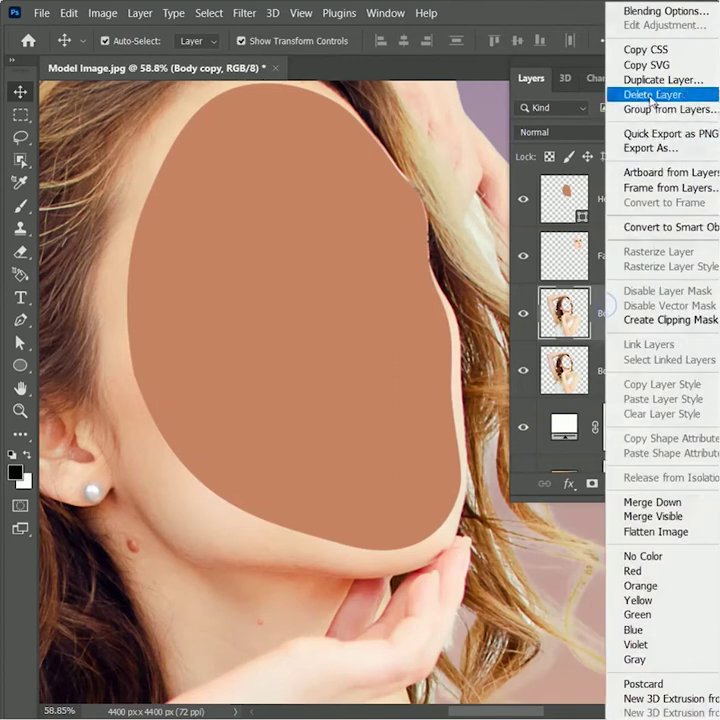
pyautogui.click(645, 14)
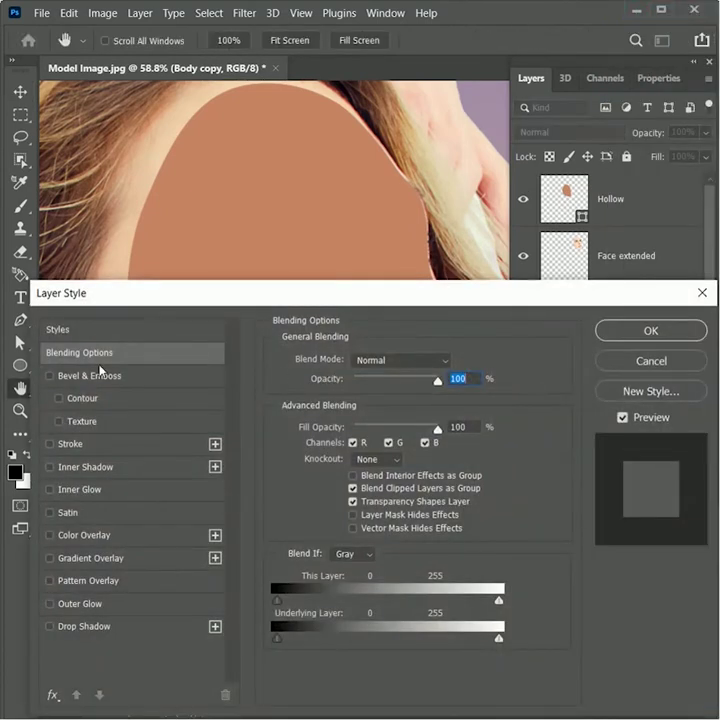
pyautogui.click(74, 378)
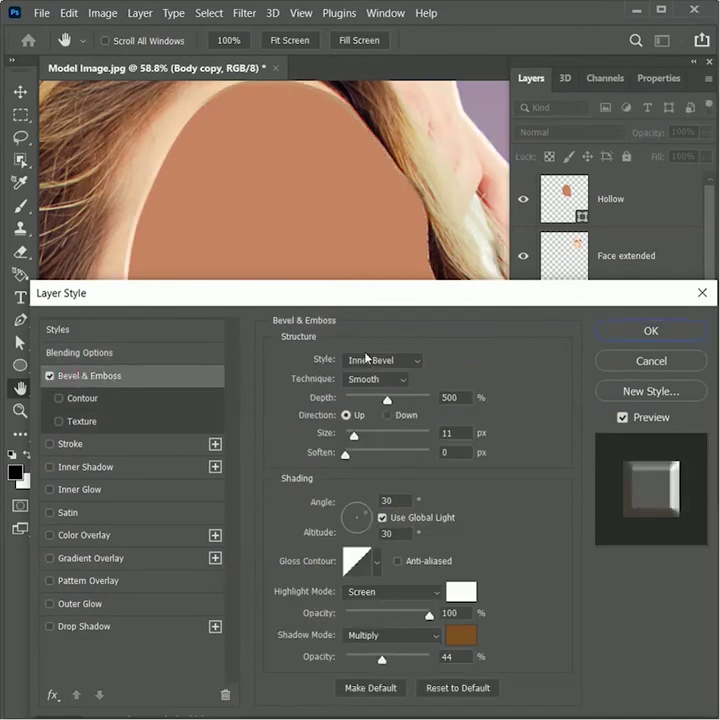
pyautogui.moveTo(139, 245); pyautogui.dragTo(200, 198)
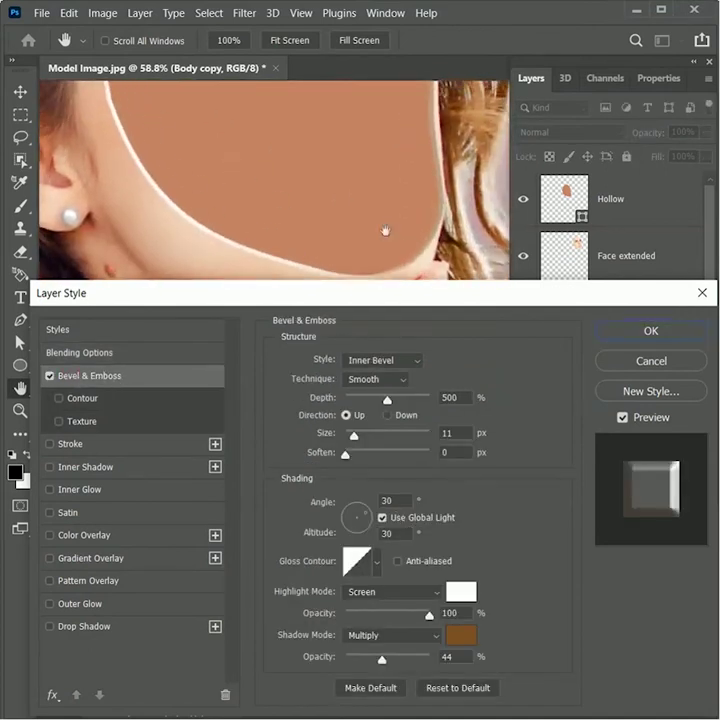
pyautogui.doubleClick(469, 397)
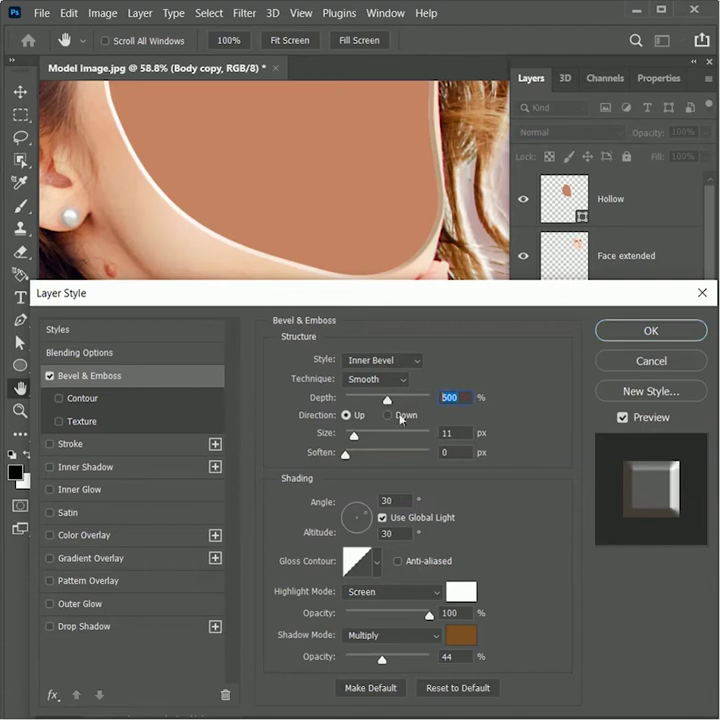
pyautogui.doubleClick(461, 433)
pyautogui.write('10')
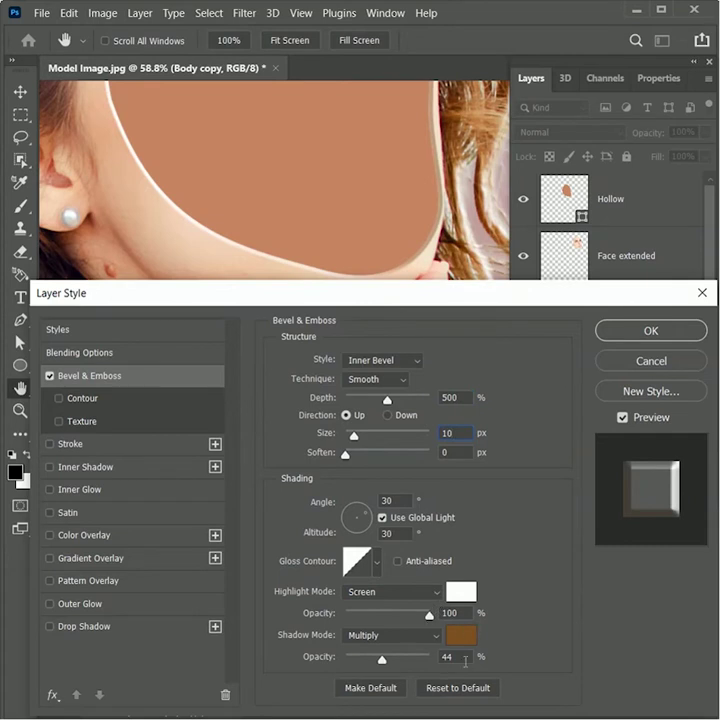
pyautogui.write('50')
pyautogui.click(648, 334)
# Apply a Multiply Inner Shadow to the Hollow layer with 80% opacity, 30° angle, 50 px distance and 250 px size
pyautogui.moveTo(292, 212); pyautogui.dragTo(301, 500)
pyautogui.click(278, 354)
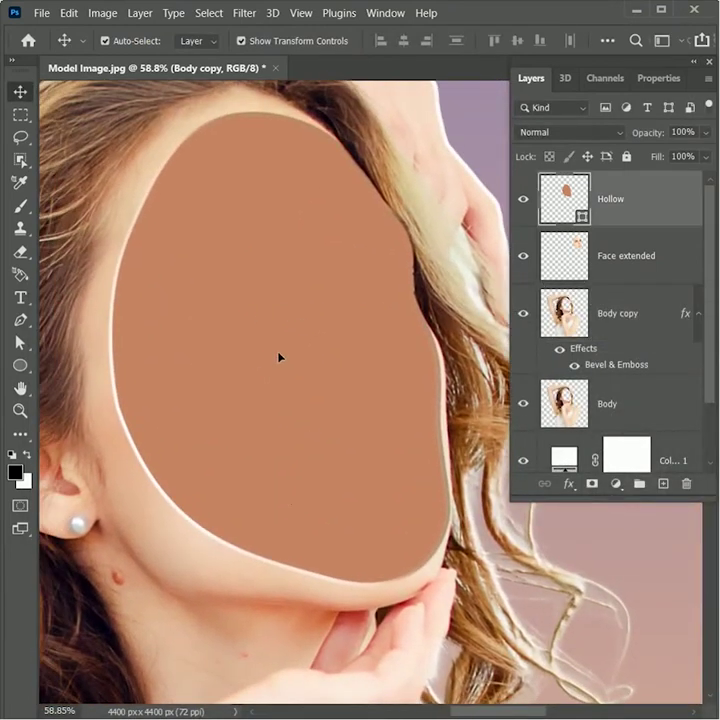
pyautogui.rightClick(621, 201)
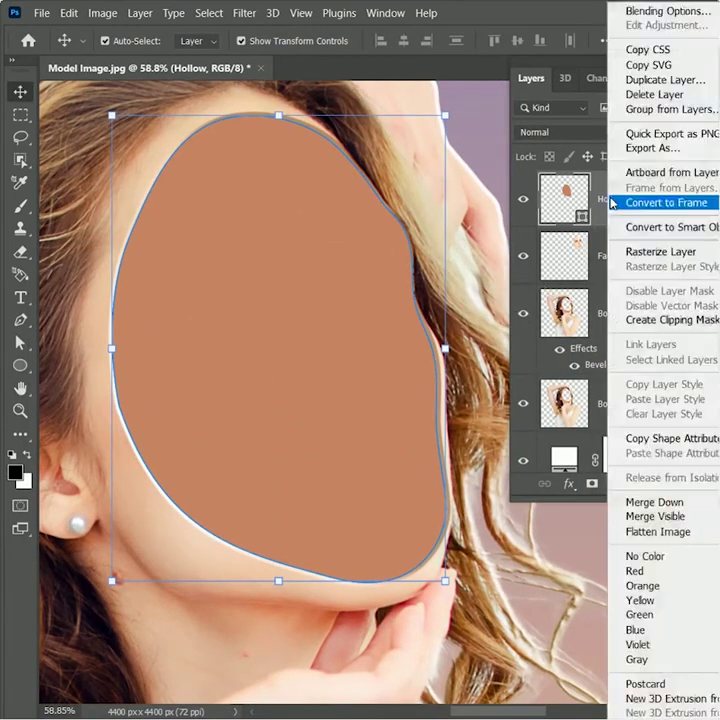
pyautogui.press('Escape')
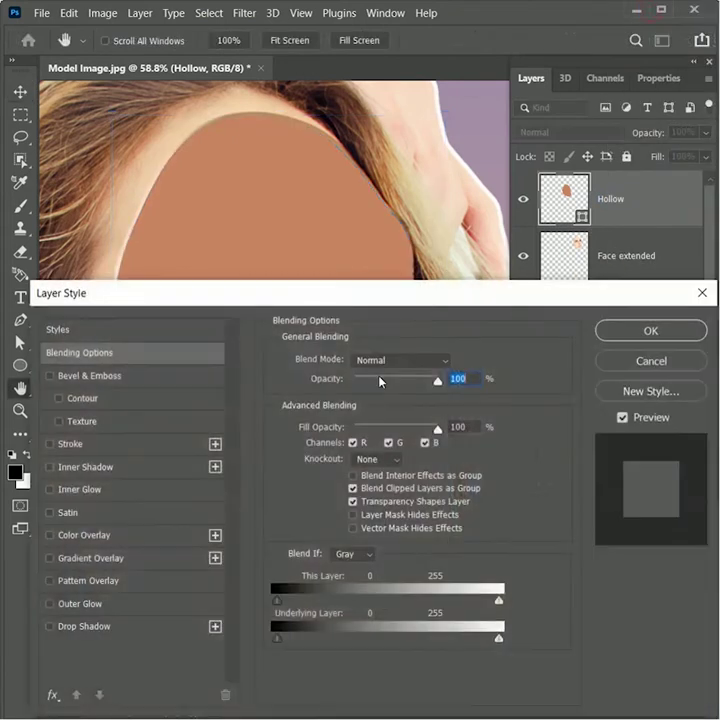
pyautogui.click(51, 467)
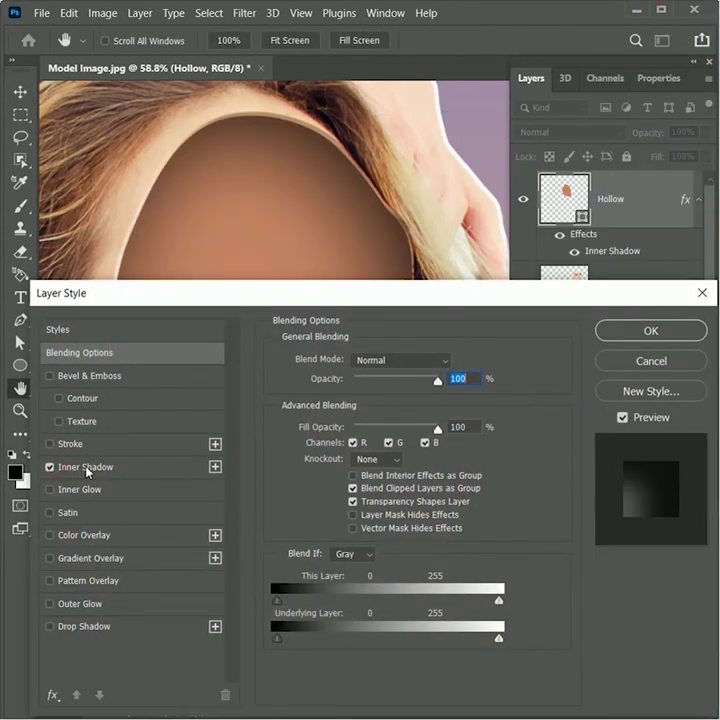
pyautogui.click(87, 469)
pyautogui.click(455, 384)
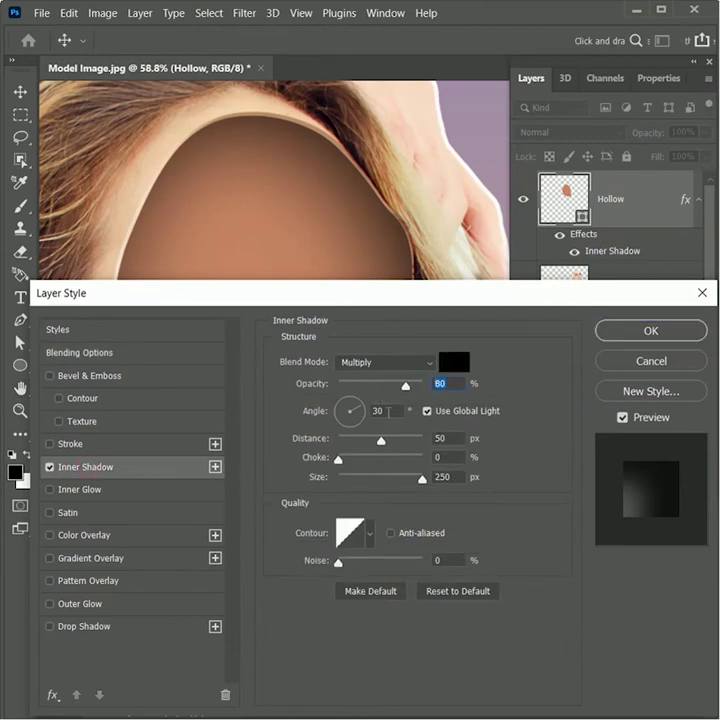
pyautogui.click(389, 411)
pyautogui.click(442, 437)
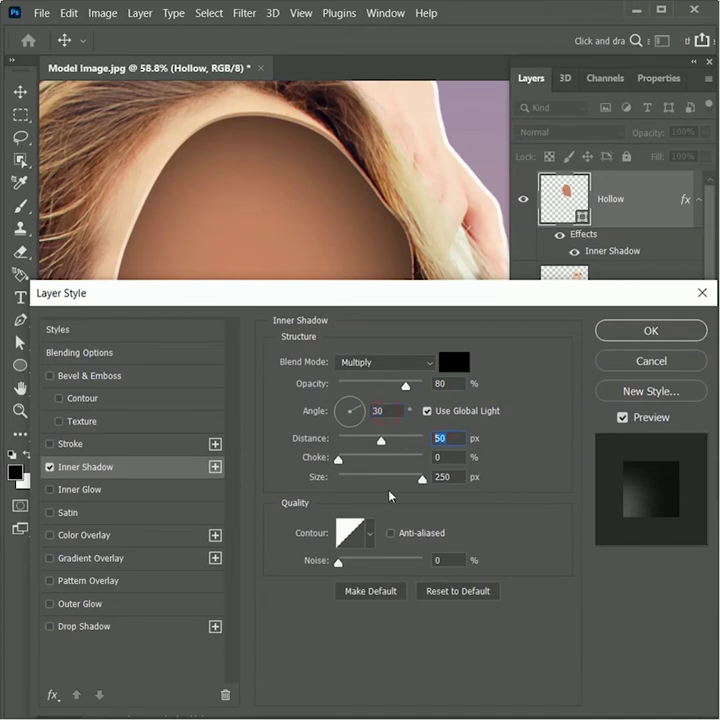
pyautogui.press('Tab')
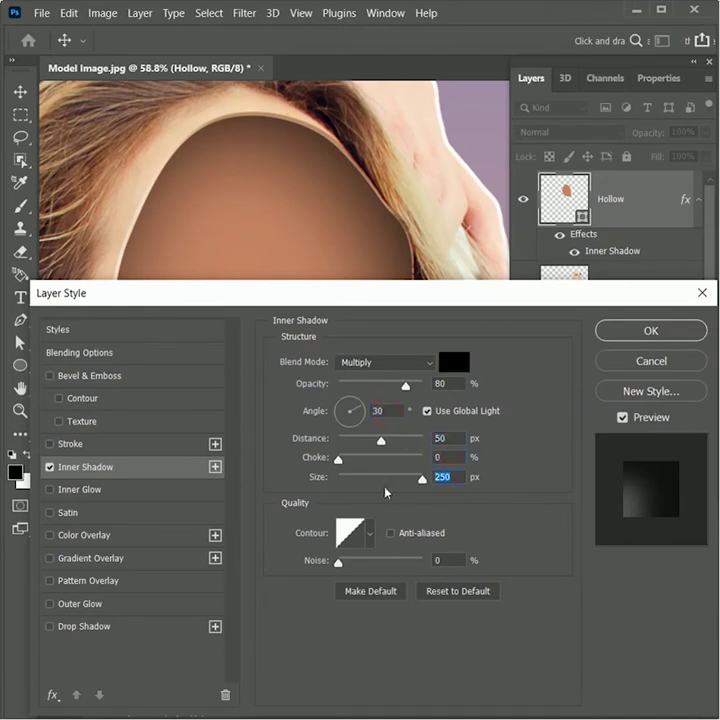
pyautogui.click(653, 337)
# Apply a smooth Inner Bevel to the Face extended layer with 500% depth, 10 px size and 50% highlight and shadow opacity
pyautogui.hotkey('ctrl', 'space')
pyautogui.moveTo(330, 403); pyautogui.dragTo(265, 397)
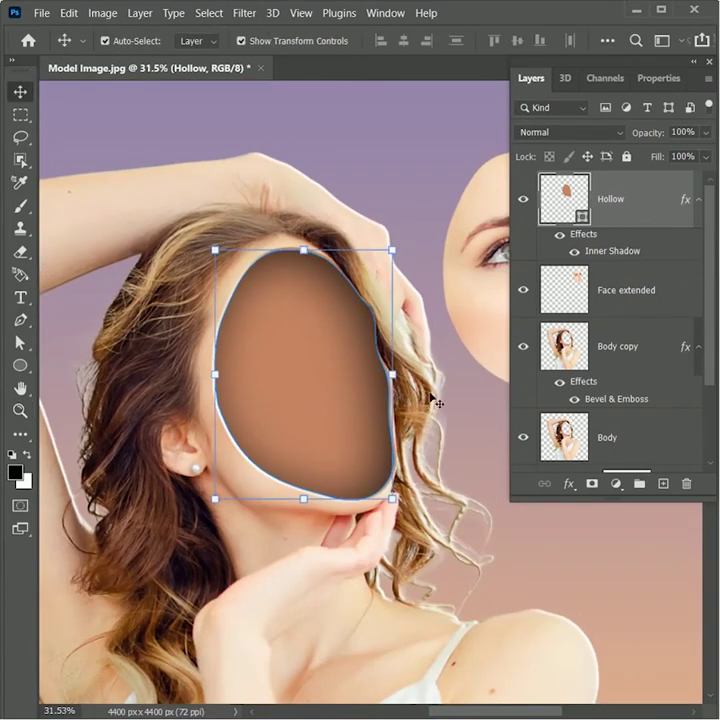
pyautogui.moveTo(449, 299); pyautogui.dragTo(288, 322)
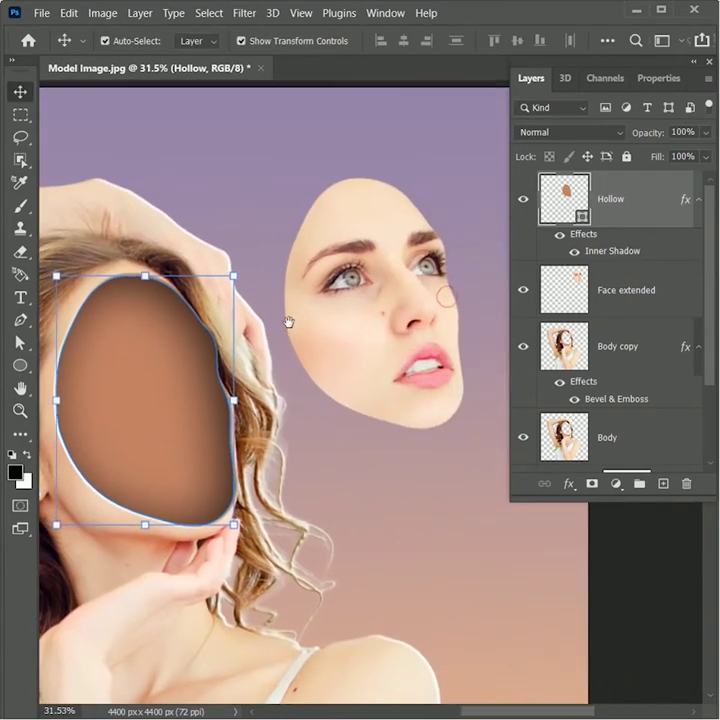
pyautogui.click(374, 318)
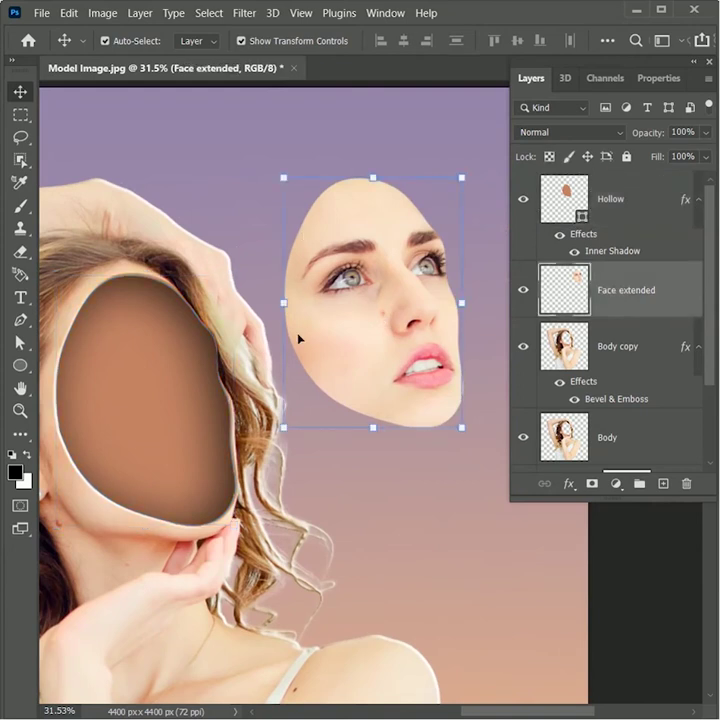
pyautogui.moveTo(433, 323); pyautogui.dragTo(456, 334)
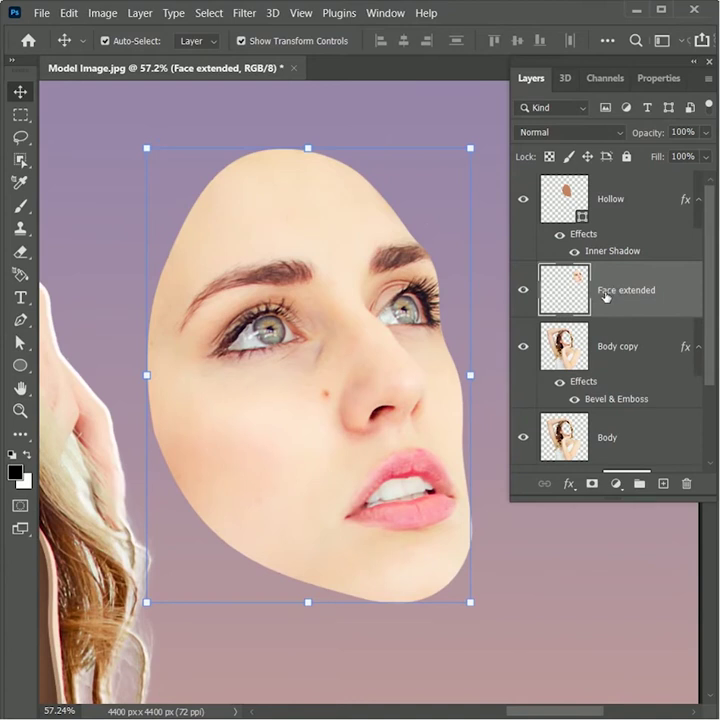
pyautogui.rightClick(608, 296)
pyautogui.click(650, 10)
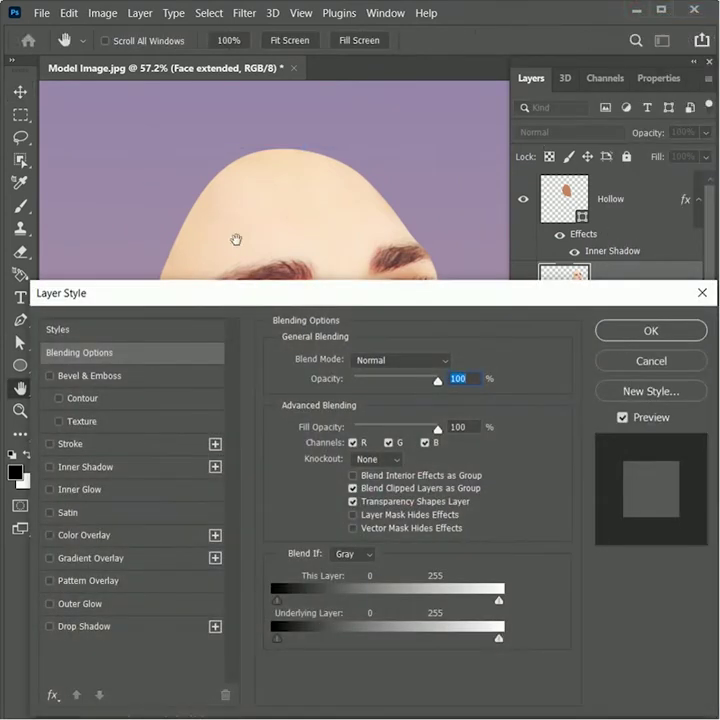
pyautogui.moveTo(236, 240); pyautogui.dragTo(258, 167)
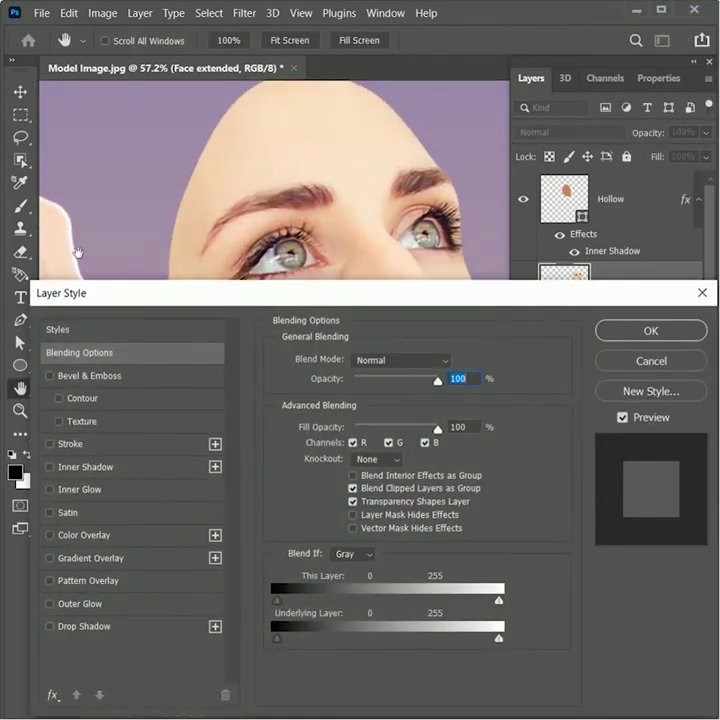
pyautogui.click(84, 382)
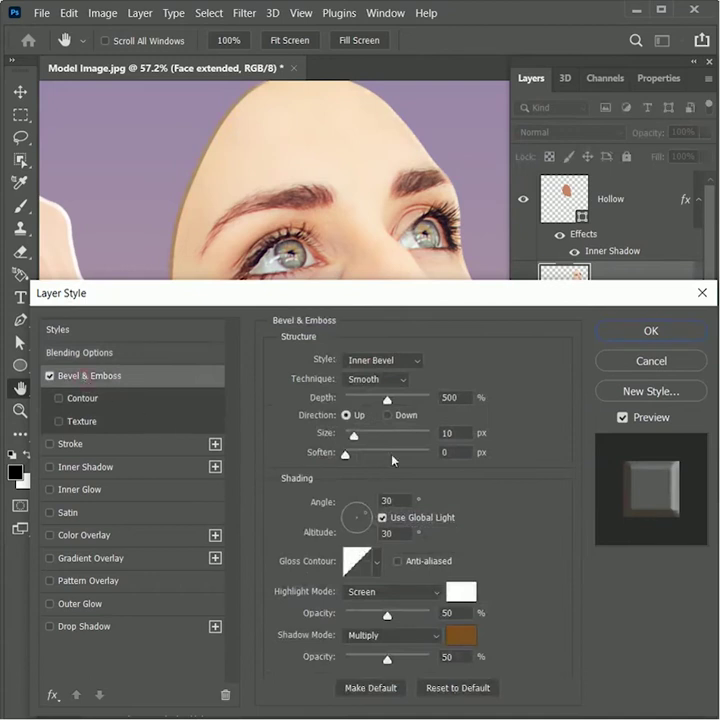
pyautogui.click(468, 399)
pyautogui.click(443, 433)
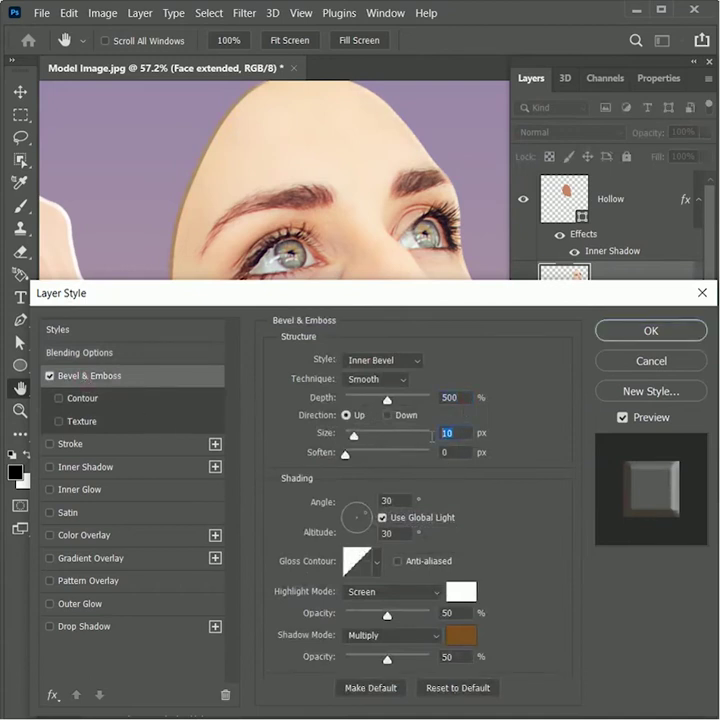
pyautogui.click(450, 613)
pyautogui.click(449, 657)
pyautogui.click(630, 335)
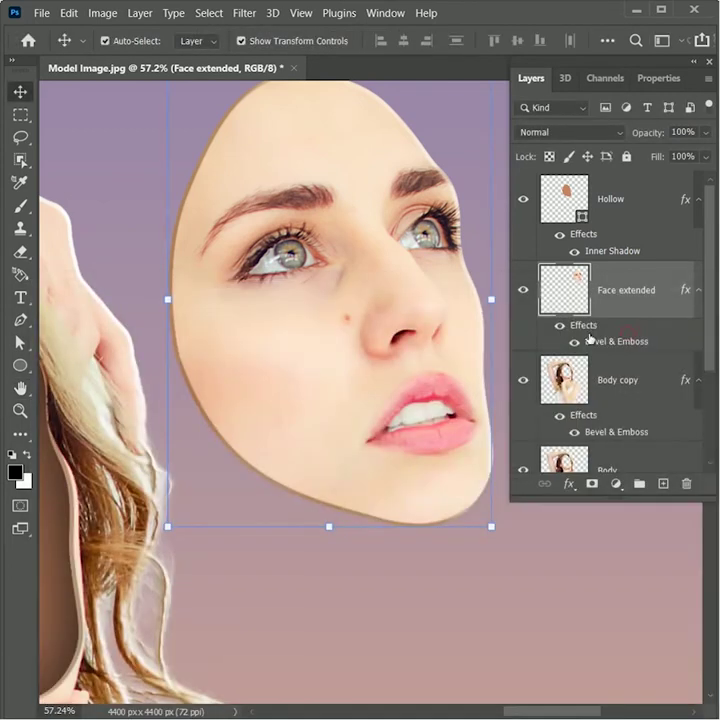
# Collapse the effects lists of the Face extended, Hollow and Body copy layers
pyautogui.click(699, 290)
pyautogui.click(698, 200)
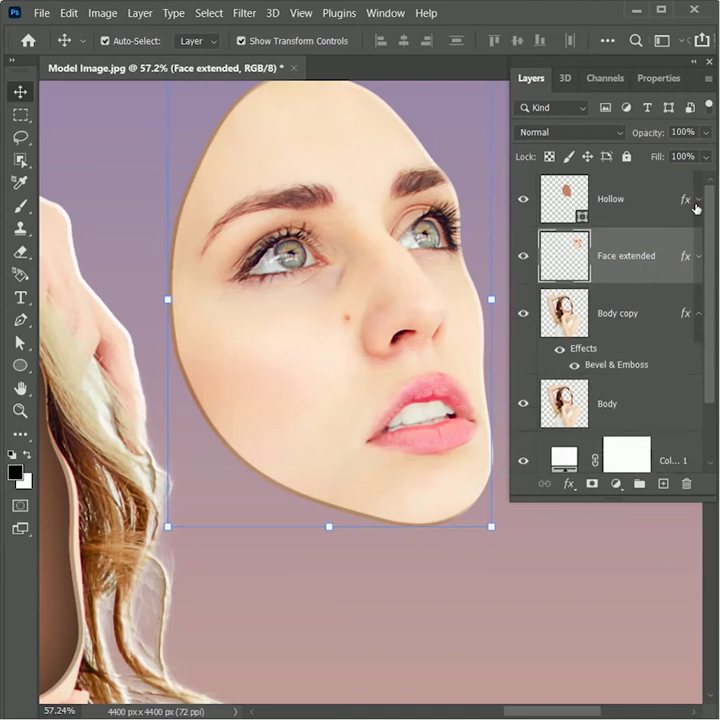
pyautogui.click(694, 313)
pyautogui.click(698, 313)
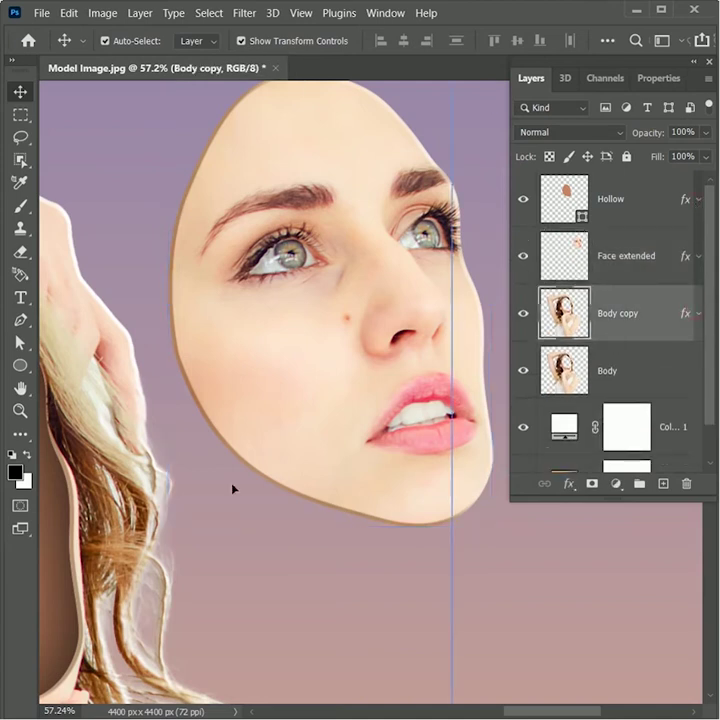
# Convert the Body copy layer's Bevel & Emboss effect into separate layers
pyautogui.moveTo(123, 453); pyautogui.dragTo(273, 435)
pyautogui.scroll(1, 273, 435)
pyautogui.scroll(-1, 273, 435)
pyautogui.moveTo(227, 536); pyautogui.dragTo(302, 514)
pyautogui.moveTo(320, 455); pyautogui.dragTo(268, 453)
pyautogui.moveTo(218, 534); pyautogui.dragTo(410, 512)
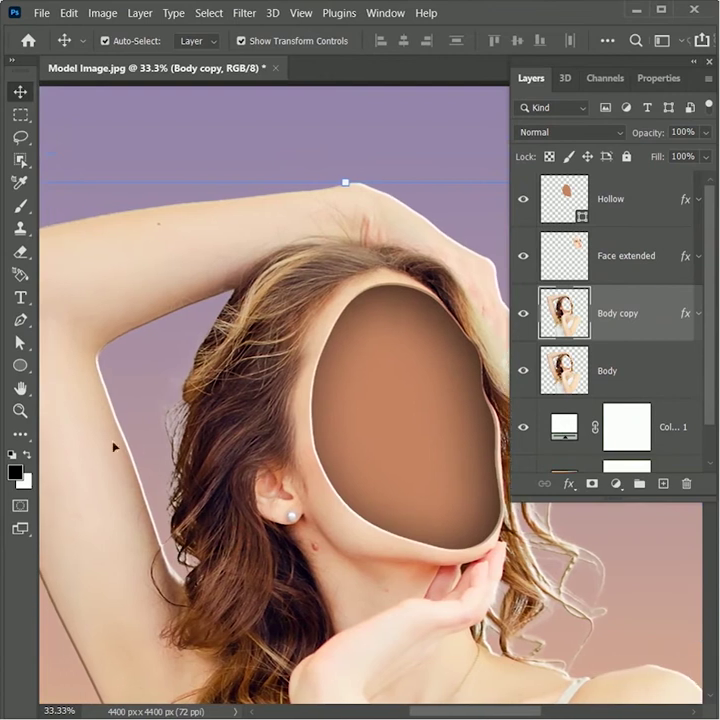
pyautogui.moveTo(167, 467); pyautogui.dragTo(133, 469)
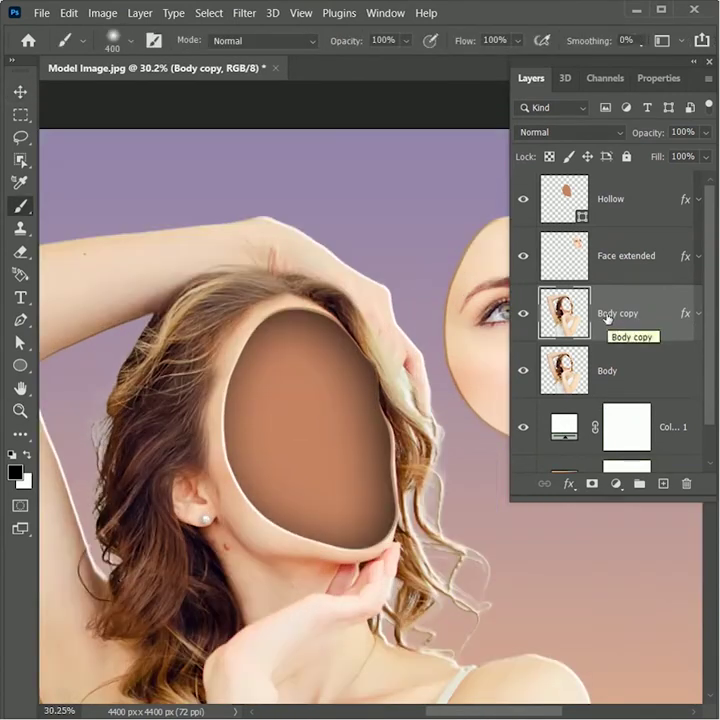
pyautogui.click(699, 314)
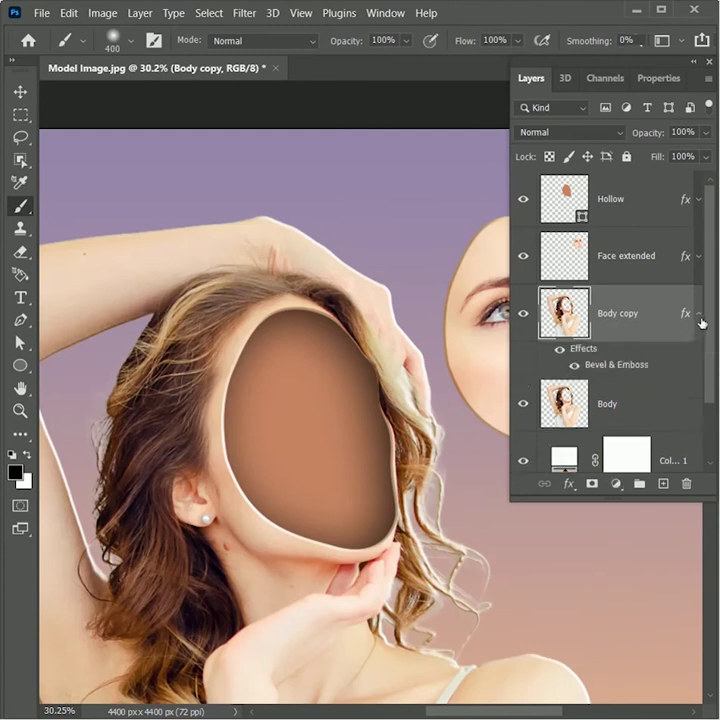
pyautogui.rightClick(586, 355)
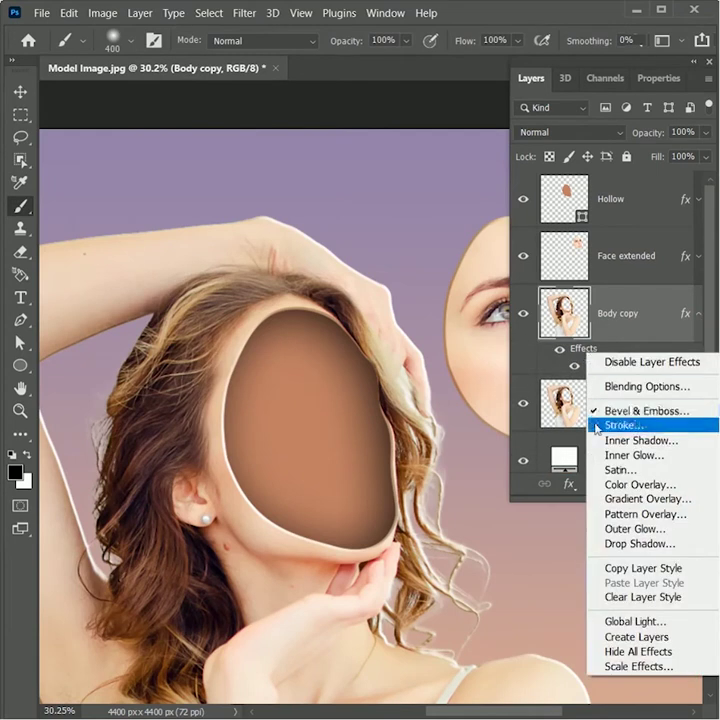
pyautogui.click(652, 637)
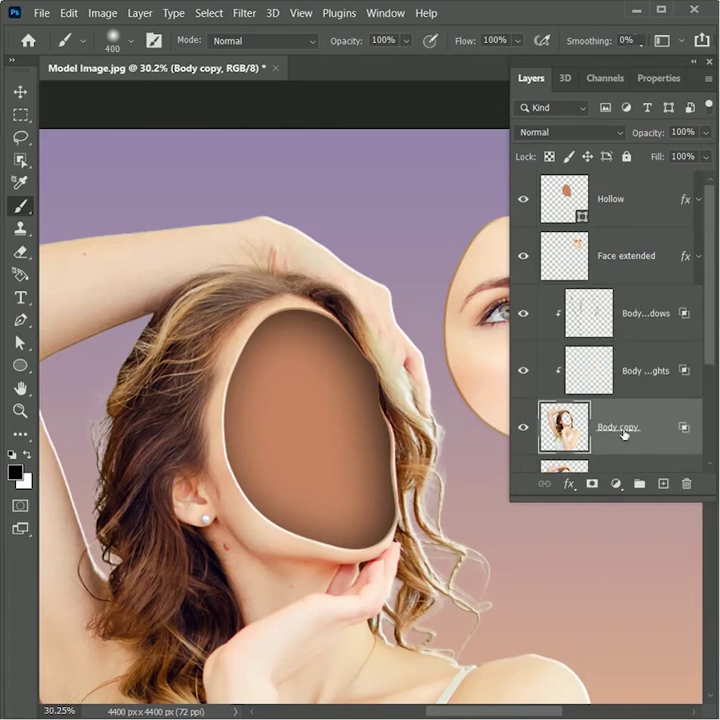
# Toggle the Body copy's bevel highlights and shadows layers off and on to check what each contributes
pyautogui.moveTo(712, 350); pyautogui.dragTo(707, 405)
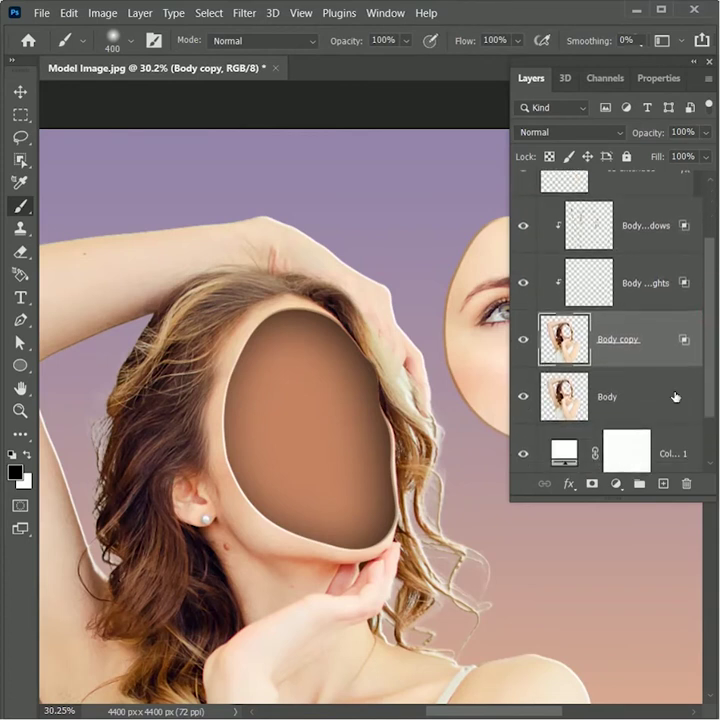
pyautogui.click(524, 285)
pyautogui.click(524, 285)
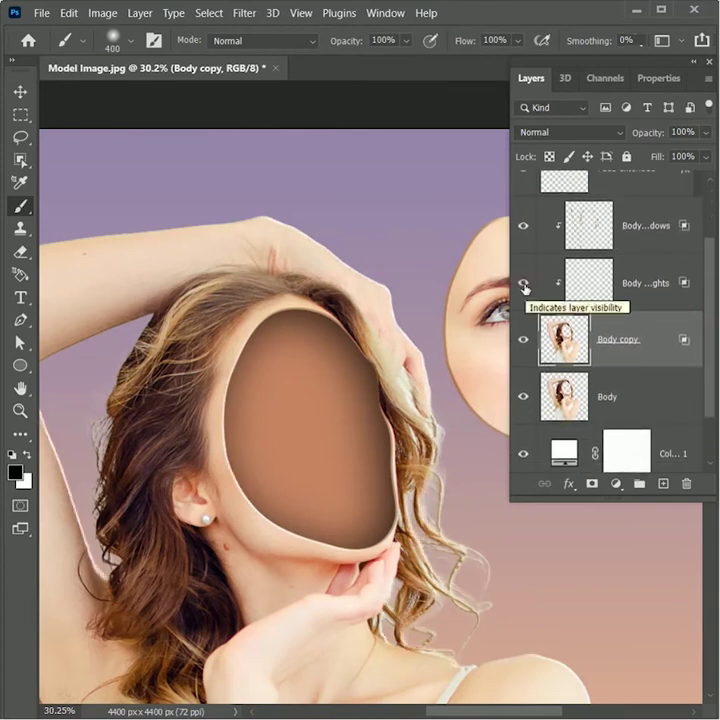
pyautogui.click(526, 230)
pyautogui.click(524, 230)
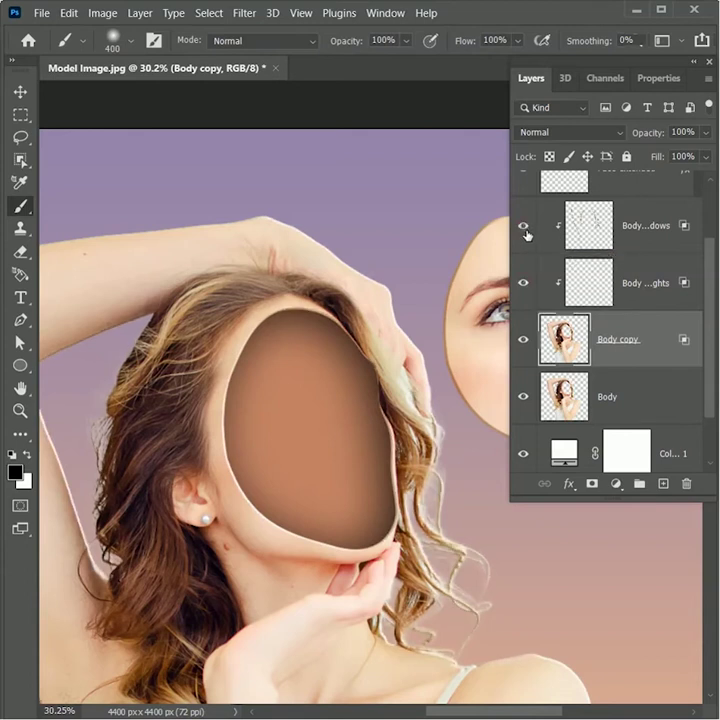
# Add a black mask to the Inner Bevel Highlights layer and paint it white with a 400 px brush around the hollow's rim
pyautogui.click(655, 283)
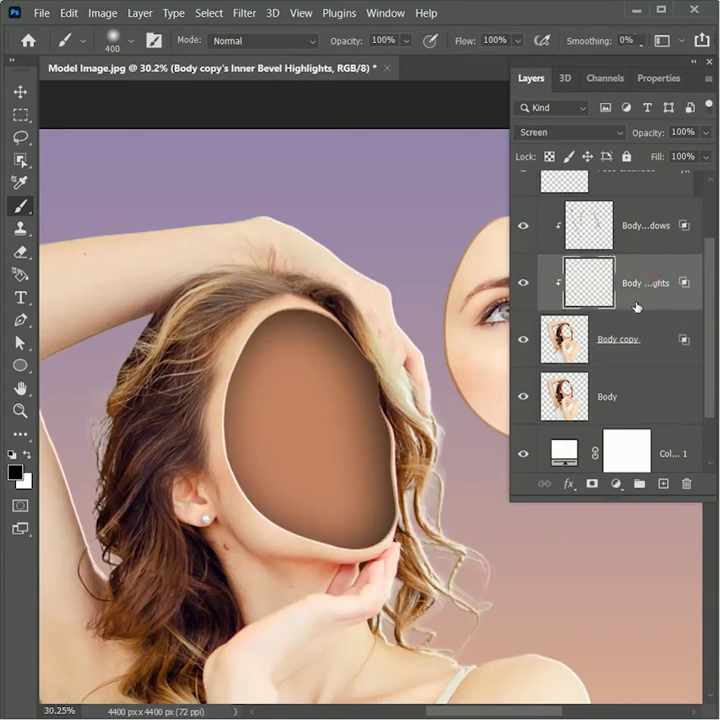
pyautogui.click(593, 484)
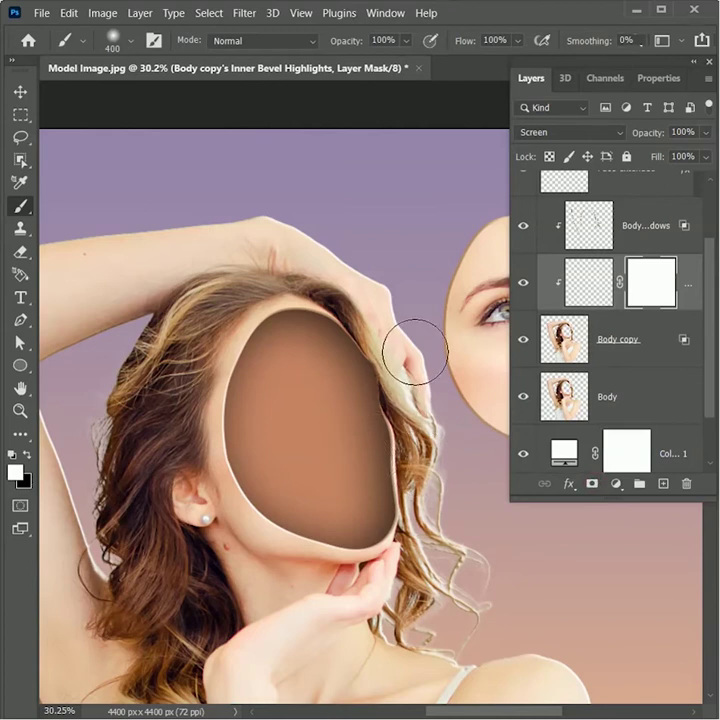
pyautogui.hotkey('ctrl', 'i')
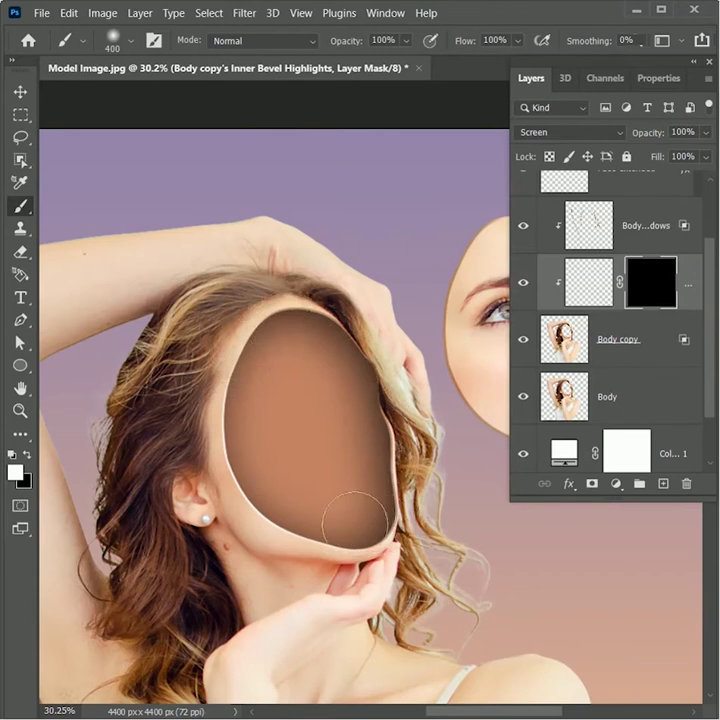
pyautogui.moveTo(309, 328)
pyautogui.mouseDown()
pyautogui.moveTo(361, 392)
pyautogui.moveTo(364, 465)
pyautogui.mouseUp()
pyautogui.press('z')
pyautogui.moveTo(320, 368); pyautogui.dragTo(293, 368)
pyautogui.press('b')
pyautogui.moveTo(305, 461)
pyautogui.mouseDown()
pyautogui.moveTo(304, 355)
pyautogui.moveTo(342, 333)
pyautogui.mouseUp()
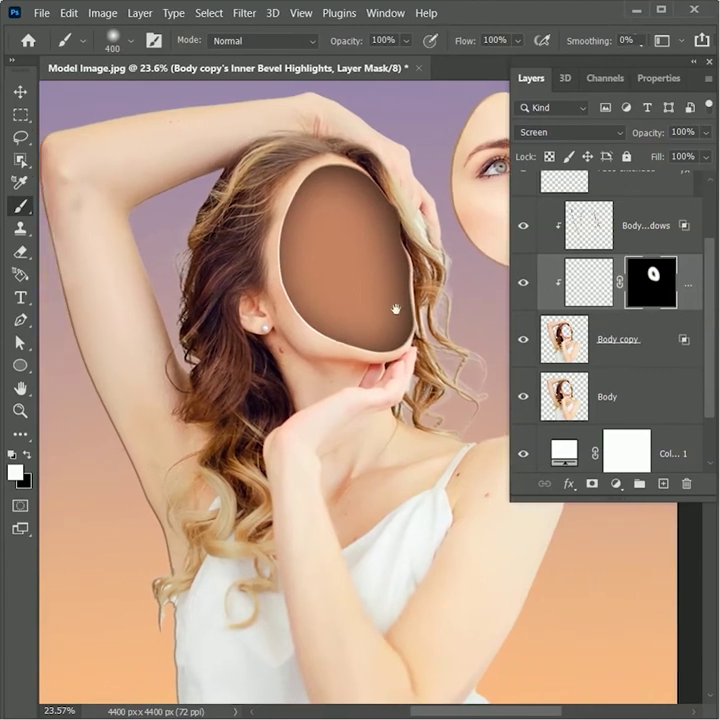
# Copy the highlights layer's mask onto the bevel shadows layer and compare both layers off and on
pyautogui.moveTo(650, 278); pyautogui.dragTo(655, 243)
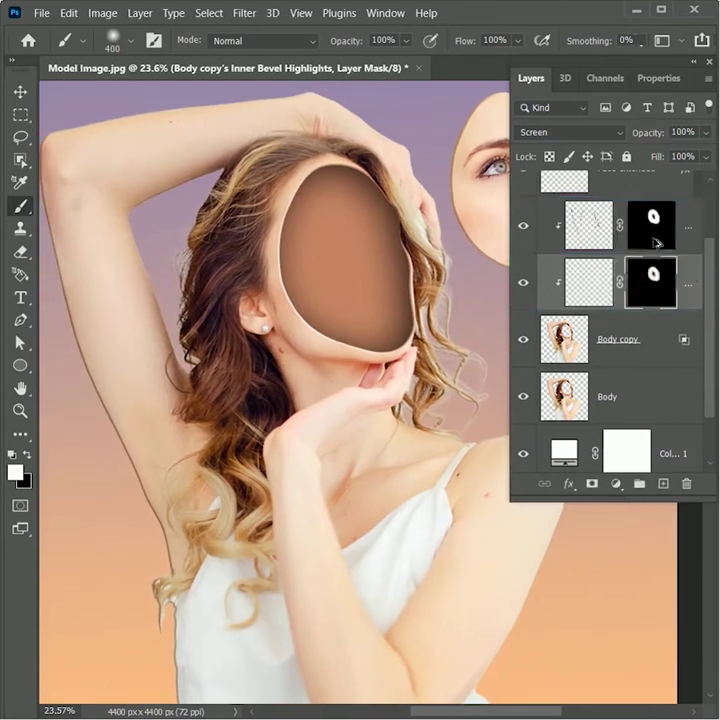
pyautogui.click(523, 227)
pyautogui.click(523, 227)
pyautogui.click(523, 287)
pyautogui.click(523, 287)
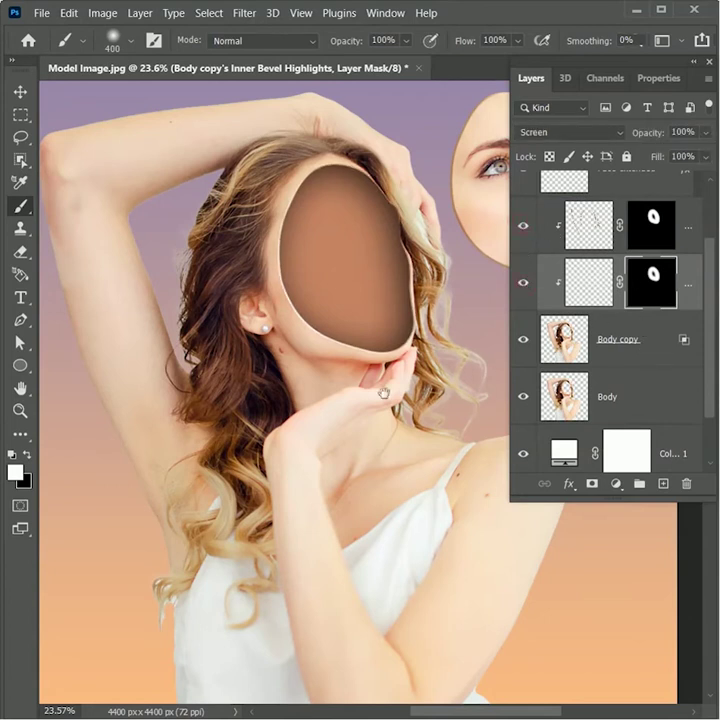
# Open the ivy image Leafs.png as a separate document
pyautogui.scroll(-4, 477, 383)
pyautogui.moveTo(525, 645); pyautogui.dragTo(471, 76)
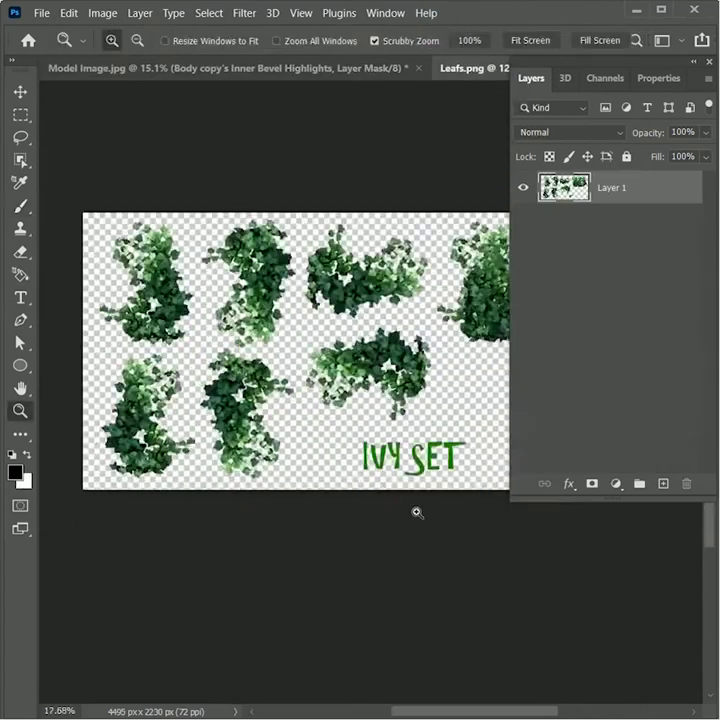
pyautogui.scroll(1, 417, 512)
pyautogui.press('b')
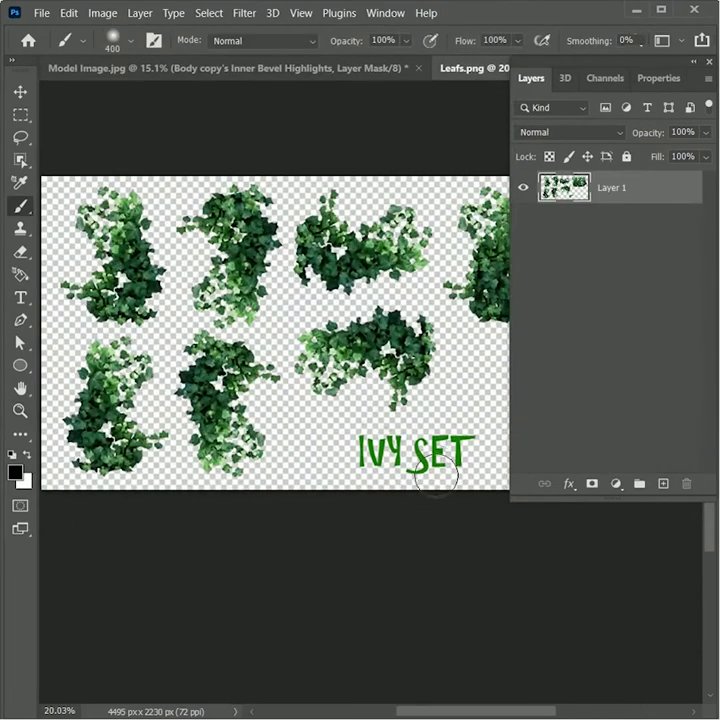
# Select one of the ivy clusters in Leafs.png with a freehand Lasso outline
pyautogui.click(23, 140)
pyautogui.rightClick(25, 143)
pyautogui.click(93, 142)
pyautogui.press('z')
pyautogui.moveTo(396, 360); pyautogui.dragTo(455, 398)
pyautogui.press('l')
pyautogui.scroll(1, 188, 559)
pyautogui.moveTo(145, 562)
pyautogui.mouseDown()
pyautogui.moveTo(148, 321)
pyautogui.moveTo(498, 426)
pyautogui.moveTo(140, 565)
pyautogui.mouseUp()
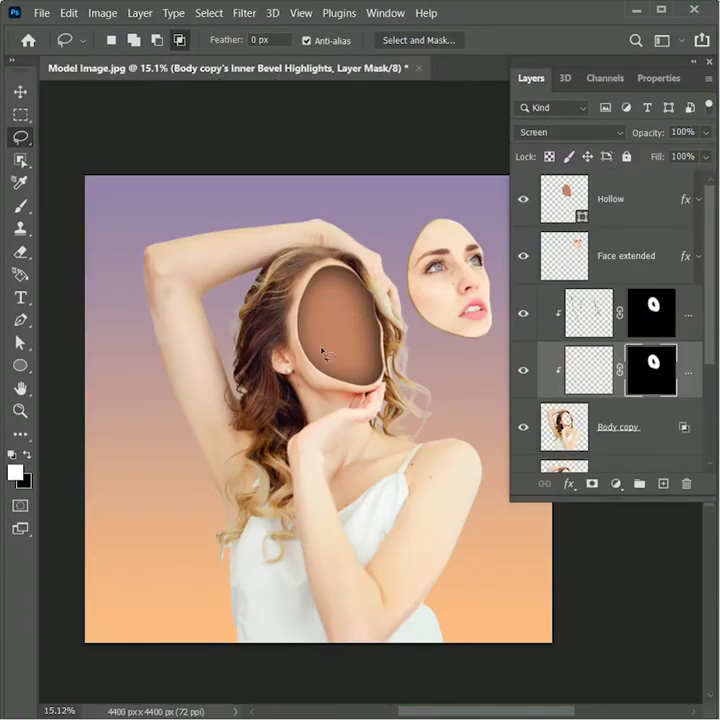
# Paste the copied ivy cluster into the model image as a new layer directly above the Hollow layer
pyautogui.press('z')
pyautogui.moveTo(322, 352); pyautogui.dragTo(391, 376)
pyautogui.press('l')
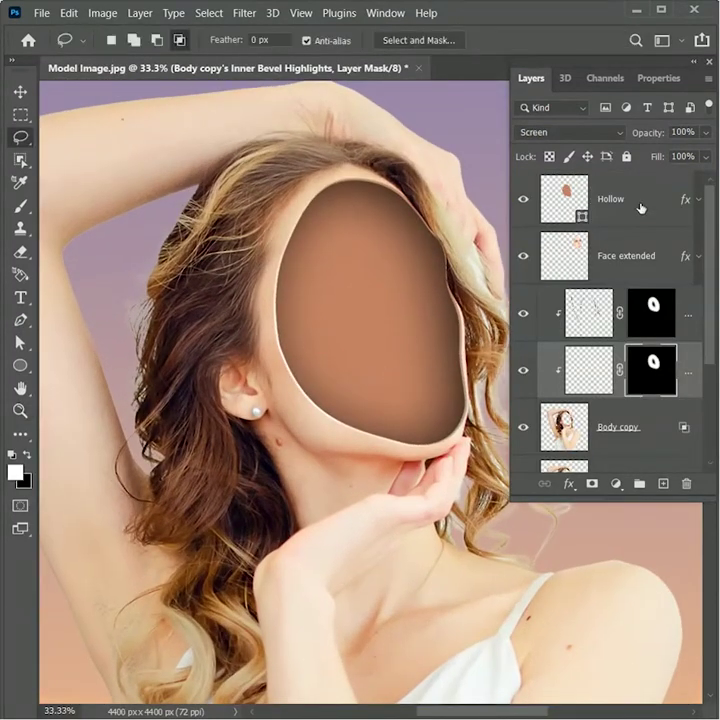
pyautogui.click(641, 208)
pyautogui.hotkey('ctrl', 'v')
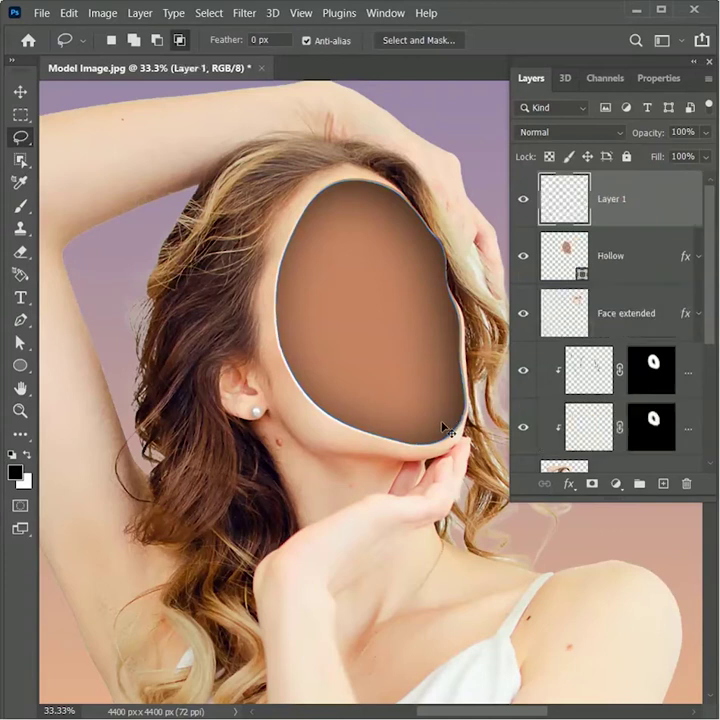
pyautogui.moveTo(378, 407); pyautogui.dragTo(278, 440)
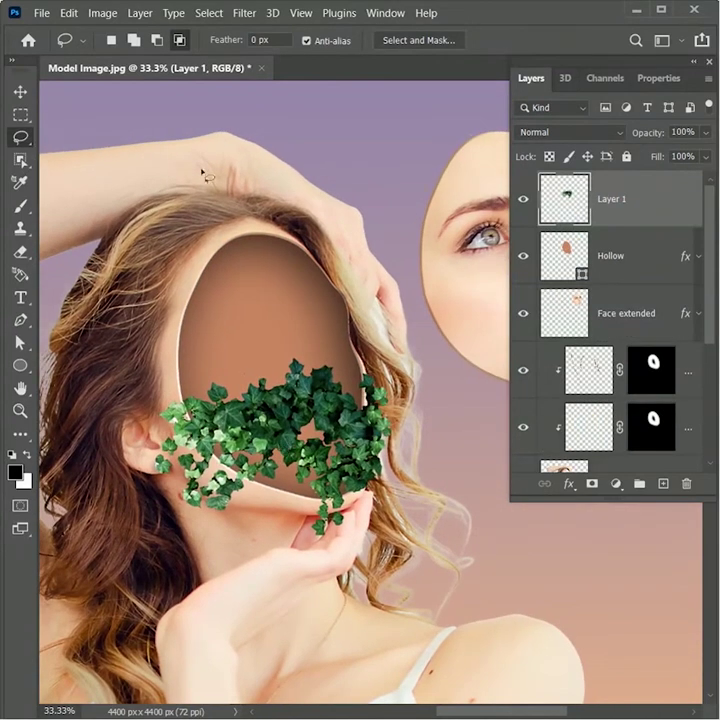
# Rotate the pasted ivy cluster to 165°, enlarge it and position it over the hollow, extending towards the detached face
pyautogui.click(24, 94)
pyautogui.moveTo(411, 555); pyautogui.dragTo(147, 395)
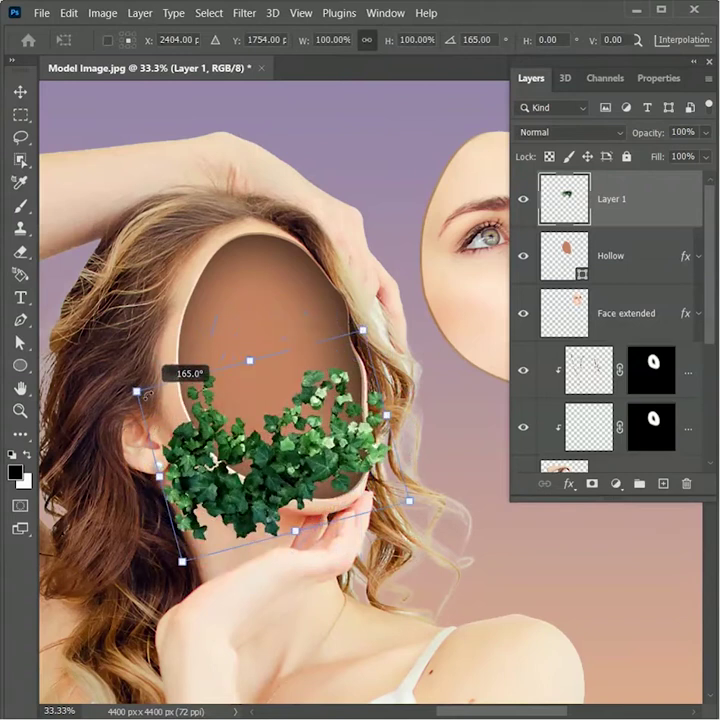
pyautogui.moveTo(271, 461); pyautogui.dragTo(313, 394)
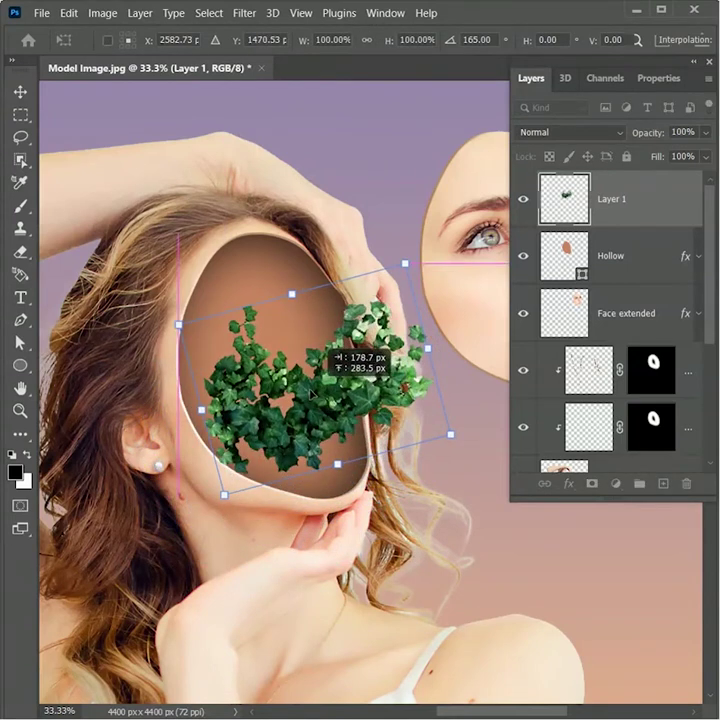
pyautogui.moveTo(402, 443); pyautogui.dragTo(320, 441)
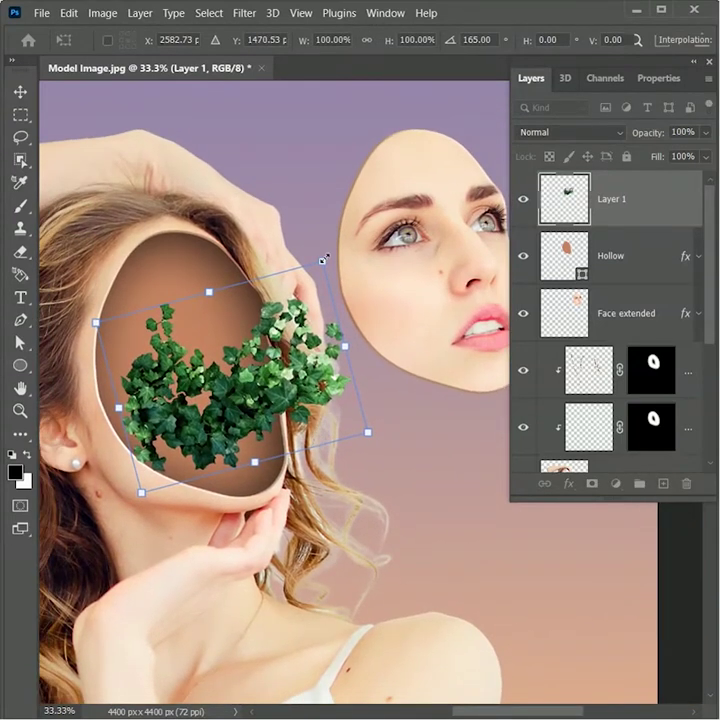
pyautogui.moveTo(323, 260); pyautogui.dragTo(360, 209)
pyautogui.moveTo(260, 401); pyautogui.dragTo(275, 334)
pyautogui.press('Return')
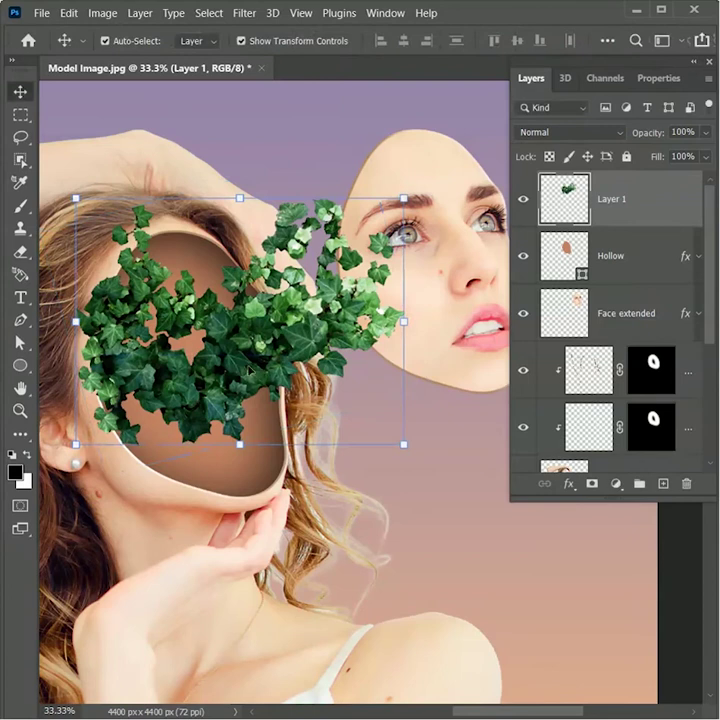
# Duplicate the ivy layer, shift the copy down to thicken the foliage, and scale both ivy layers together to 111.88%
pyautogui.hotkey('ctrl', 'j')
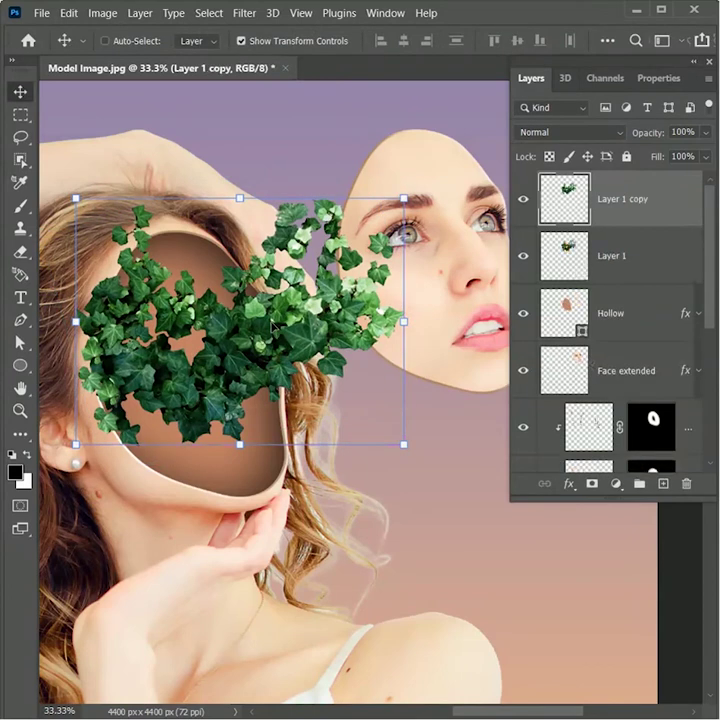
pyautogui.moveTo(251, 308); pyautogui.dragTo(268, 400)
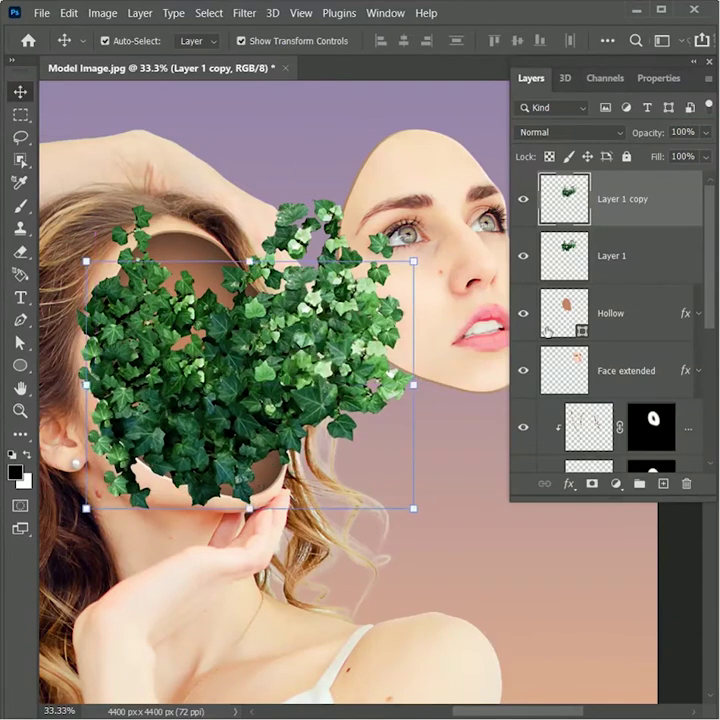
pyautogui.keyDown('shift'); pyautogui.click(636, 262); pyautogui.keyUp('shift')
pyautogui.moveTo(414, 200); pyautogui.dragTo(463, 168)
pyautogui.moveTo(234, 362)
pyautogui.mouseDown()
pyautogui.moveTo(248, 372)
pyautogui.moveTo(242, 378)
pyautogui.moveTo(244, 370)
pyautogui.mouseUp()
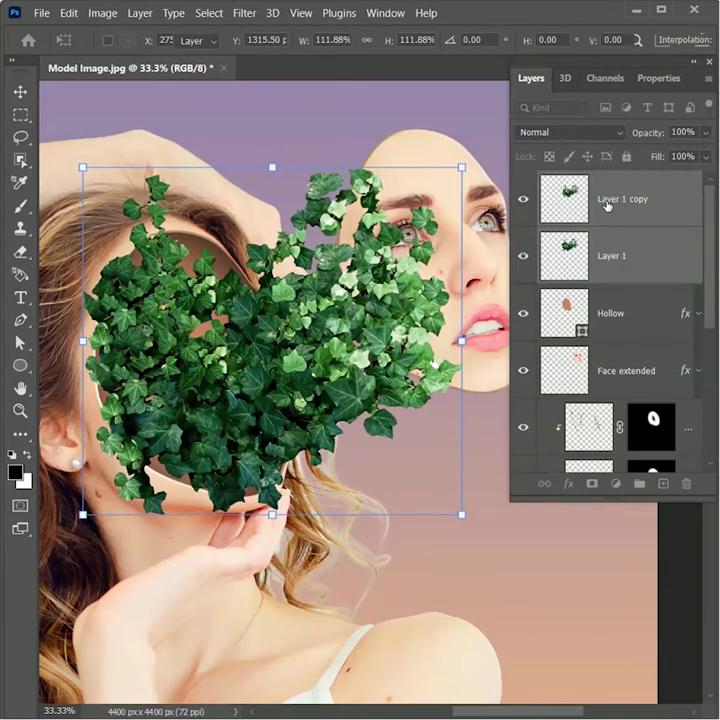
# Merge the two ivy layers into one and rename the merged layer Leafs
pyautogui.click(606, 206)
pyautogui.keyDown('ctrl'); pyautogui.click(614, 258); pyautogui.keyUp('ctrl')
pyautogui.rightClick(612, 250)
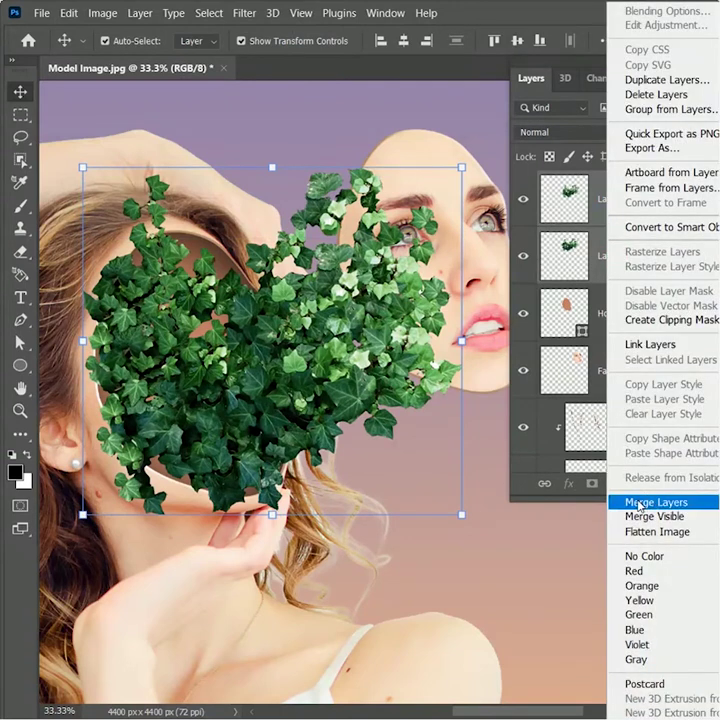
pyautogui.click(640, 502)
pyautogui.doubleClick(617, 199)
pyautogui.write('Lea')
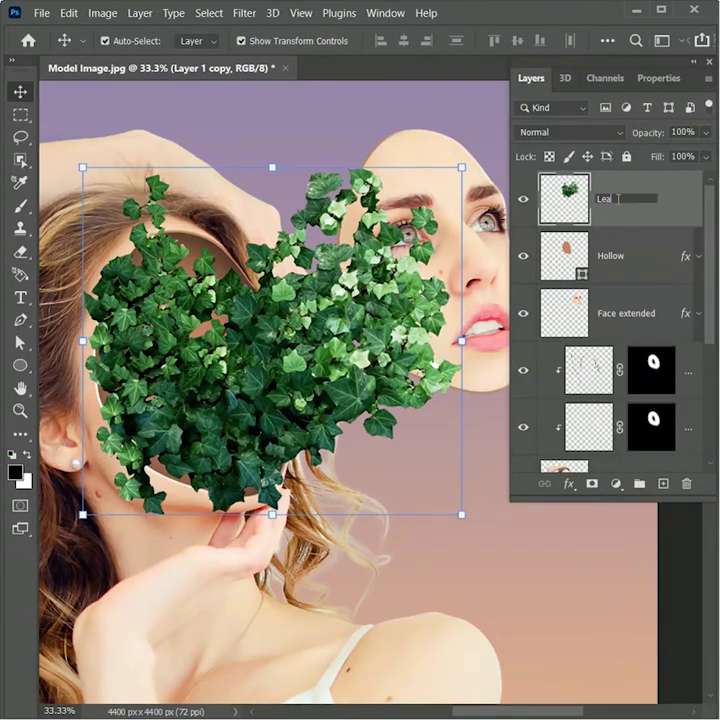
pyautogui.write('fs')
pyautogui.press('Return')
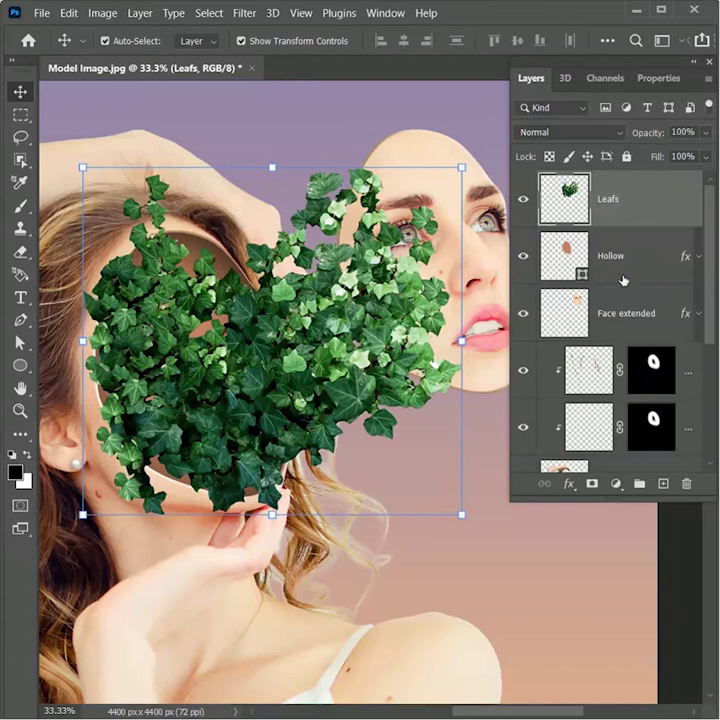
# Move the Face extended layer above Leafs so the detached face sits in front of the ivy
pyautogui.click(493, 268)
pyautogui.moveTo(612, 320); pyautogui.dragTo(624, 184)
pyautogui.moveTo(241, 320); pyautogui.dragTo(212, 324)
pyautogui.moveTo(190, 508); pyautogui.dragTo(287, 494)
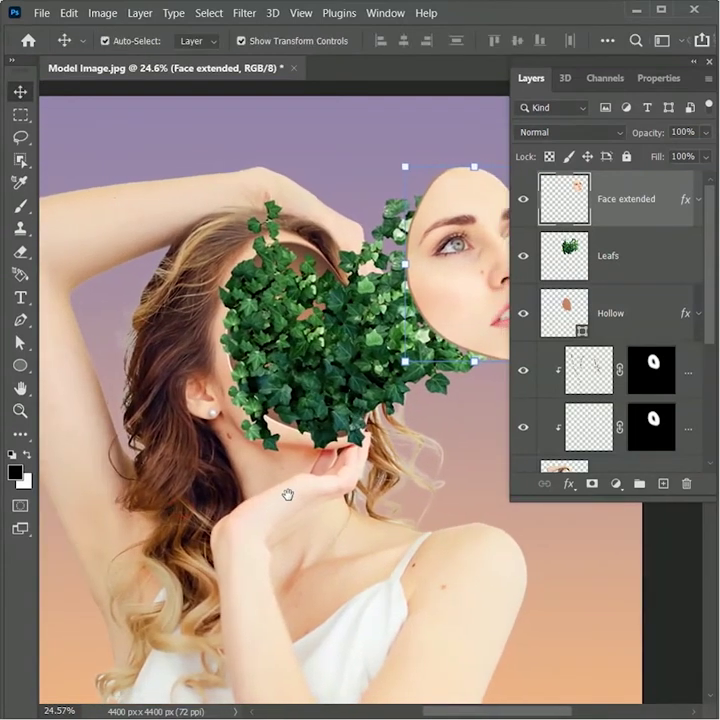
# Load the Hollow shape as a selection and add it as a layer mask to the Leafs layer
pyautogui.keyDown('ctrl'); pyautogui.click(580, 327); pyautogui.keyUp('ctrl')
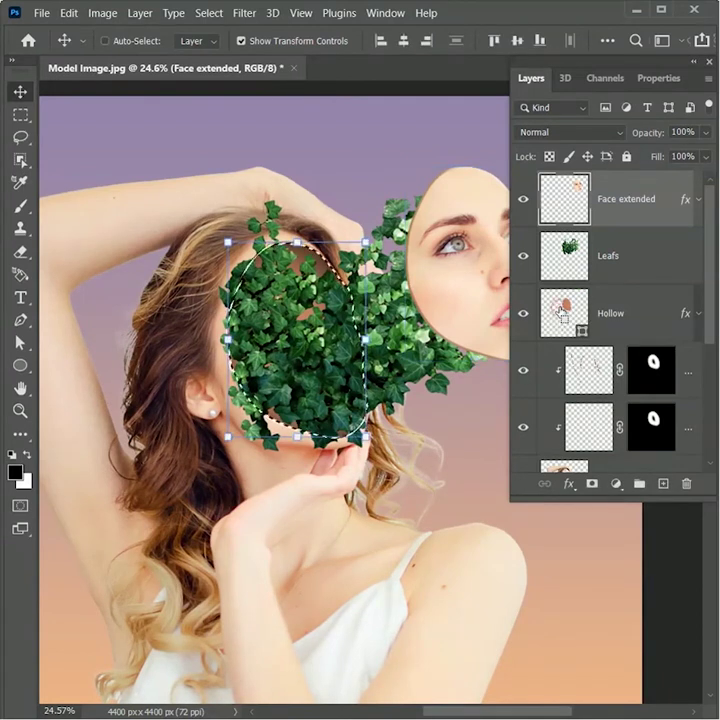
pyautogui.click(633, 258)
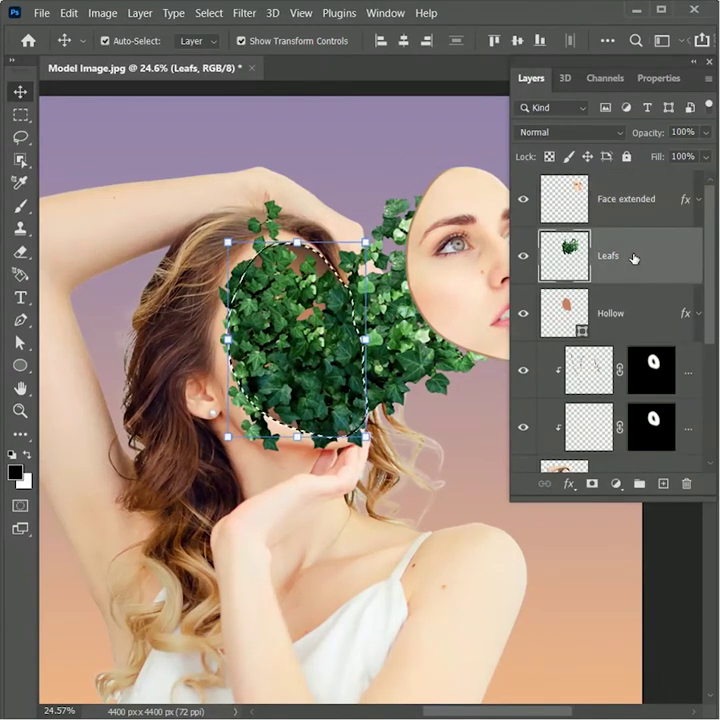
pyautogui.click(593, 486)
pyautogui.moveTo(381, 323); pyautogui.dragTo(434, 338)
pyautogui.moveTo(285, 423); pyautogui.dragTo(173, 440)
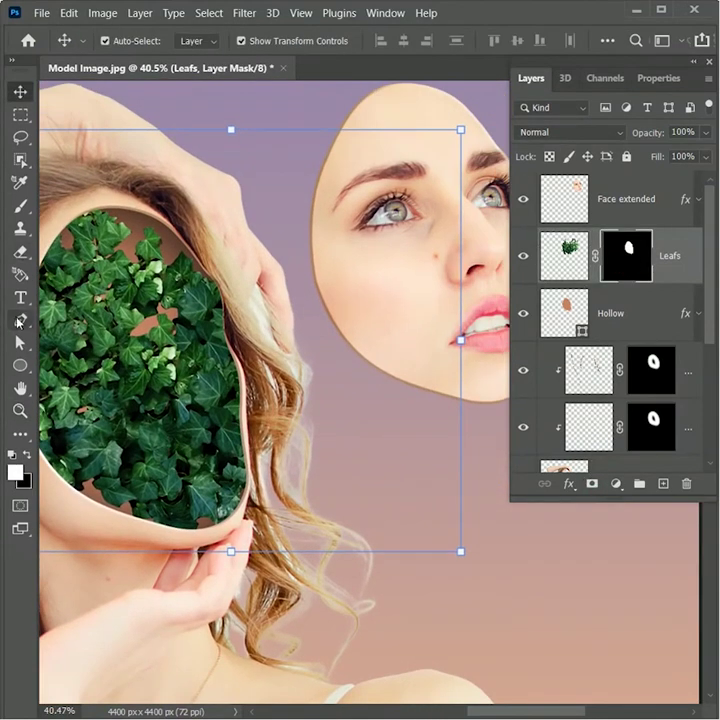
# Paint white on the Leafs mask with a 400 px brush to reveal the ivy between the hollow and the detached face
pyautogui.click(18, 206)
pyautogui.click(110, 208)
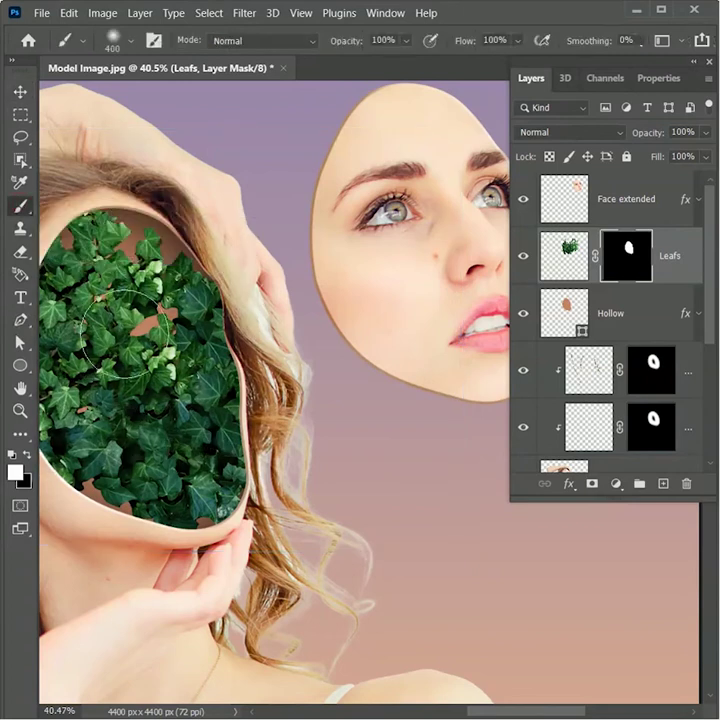
pyautogui.moveTo(238, 318)
pyautogui.mouseDown()
pyautogui.moveTo(255, 245)
pyautogui.moveTo(265, 405)
pyautogui.moveTo(442, 398)
pyautogui.mouseUp()
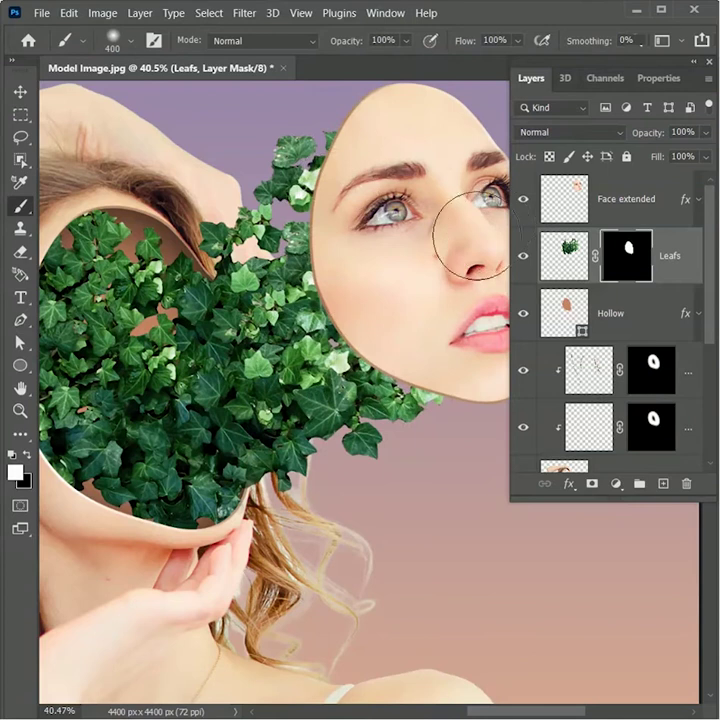
pyautogui.moveTo(240, 391); pyautogui.dragTo(390, 366)
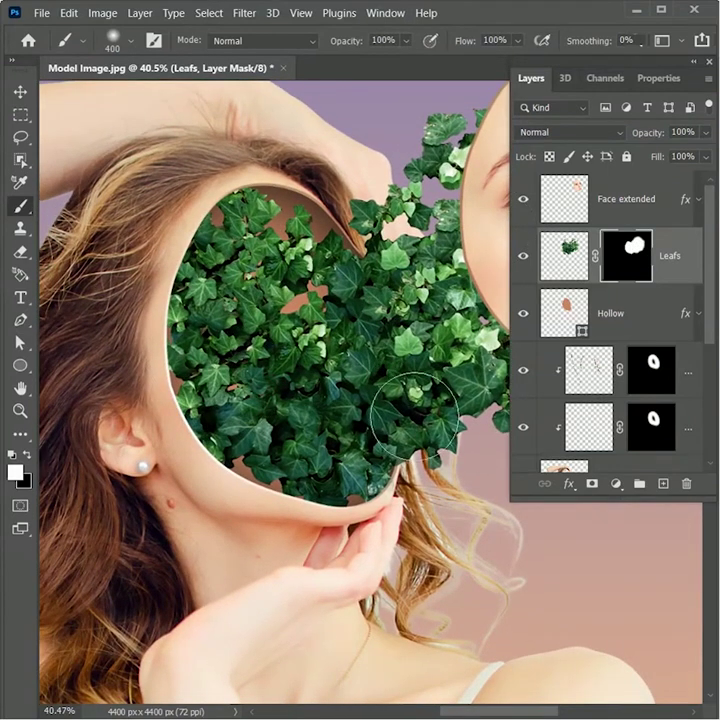
# Load the Hollow shape as a selection and create a new layer named Shadows above Leafs
pyautogui.keyDown('ctrl'); pyautogui.click(566, 318); pyautogui.keyUp('ctrl')
pyautogui.hotkey('ctrl', '2')
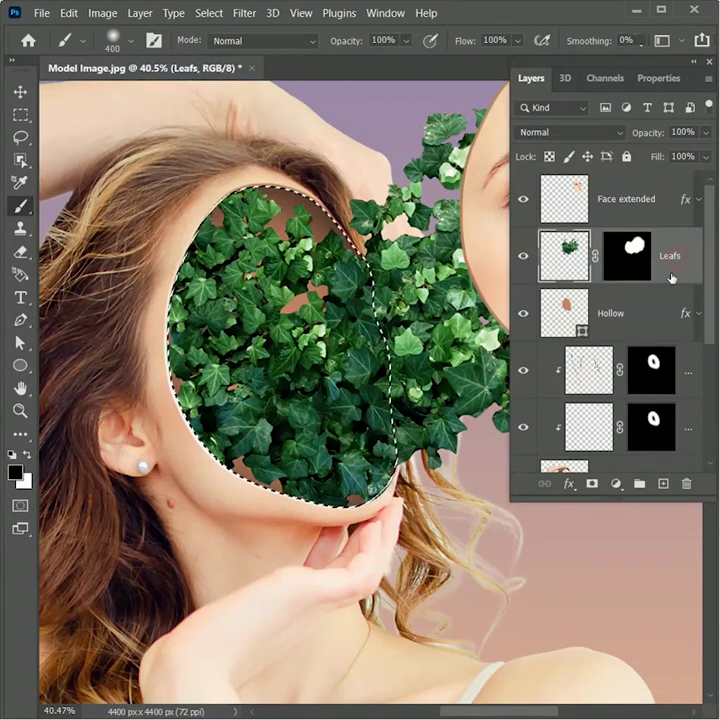
pyautogui.click(662, 485)
pyautogui.doubleClick(612, 256)
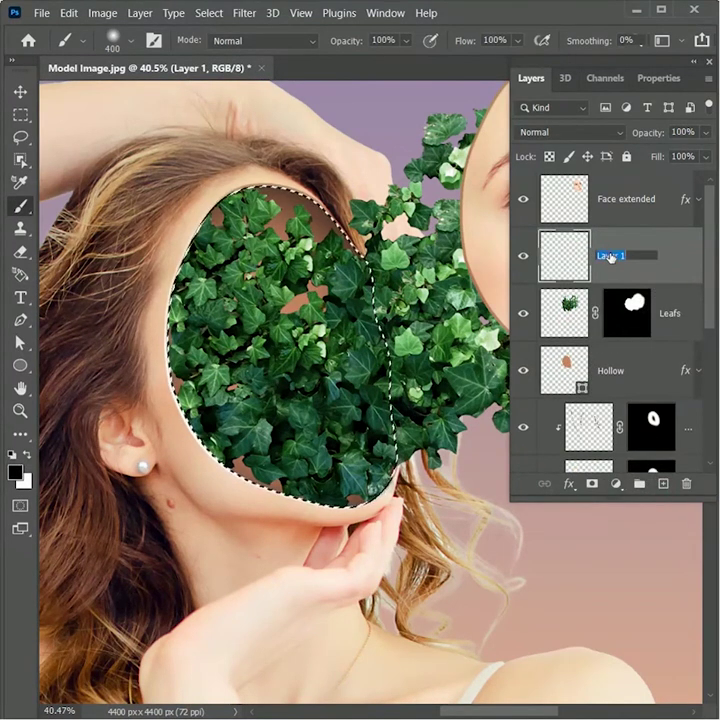
pyautogui.write('Shadows')
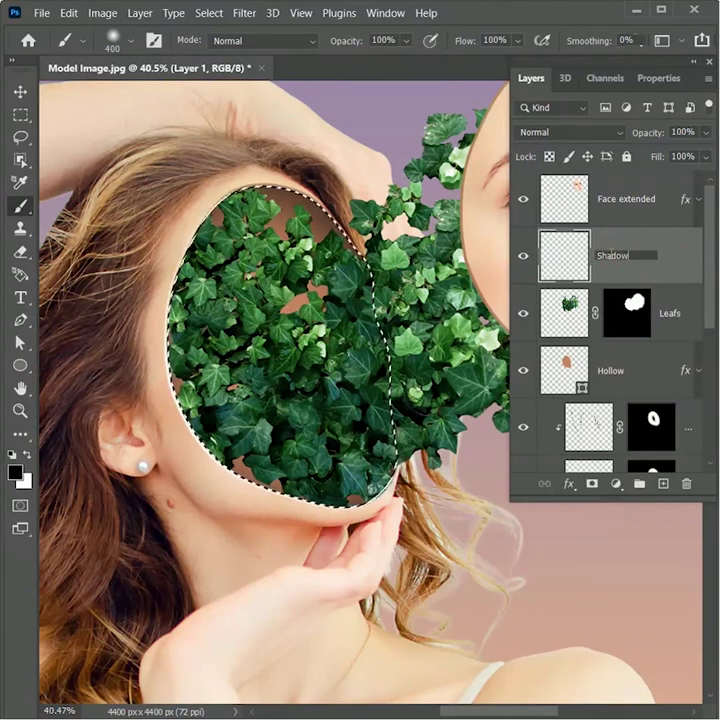
pyautogui.press('Return')
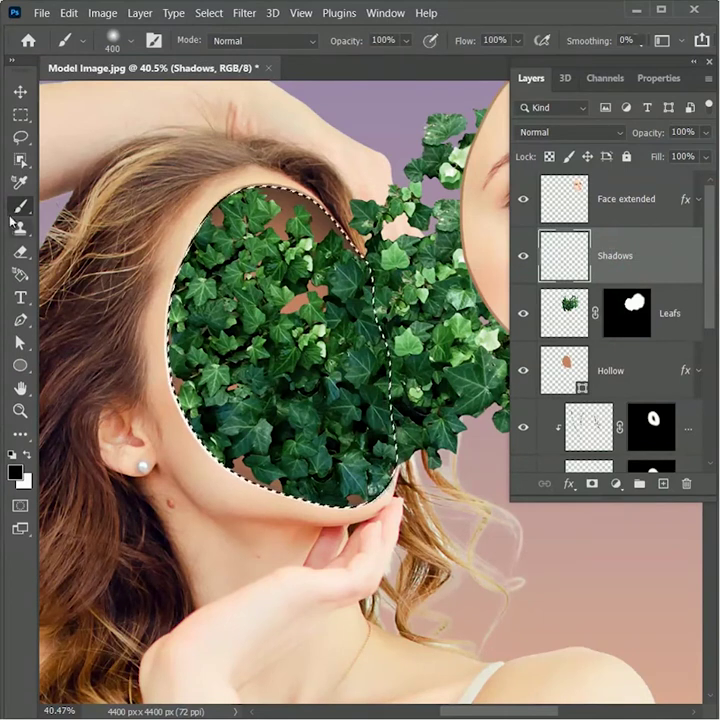
# Paint a black shadow over the ivy along the hollow's ear-side edge with a 1400 px brush at 0% hardness, and clear the selection
pyautogui.moveTo(248, 325); pyautogui.dragTo(214, 326)
pyautogui.moveTo(270, 422); pyautogui.dragTo(344, 427)
pyautogui.rightClick(206, 268)
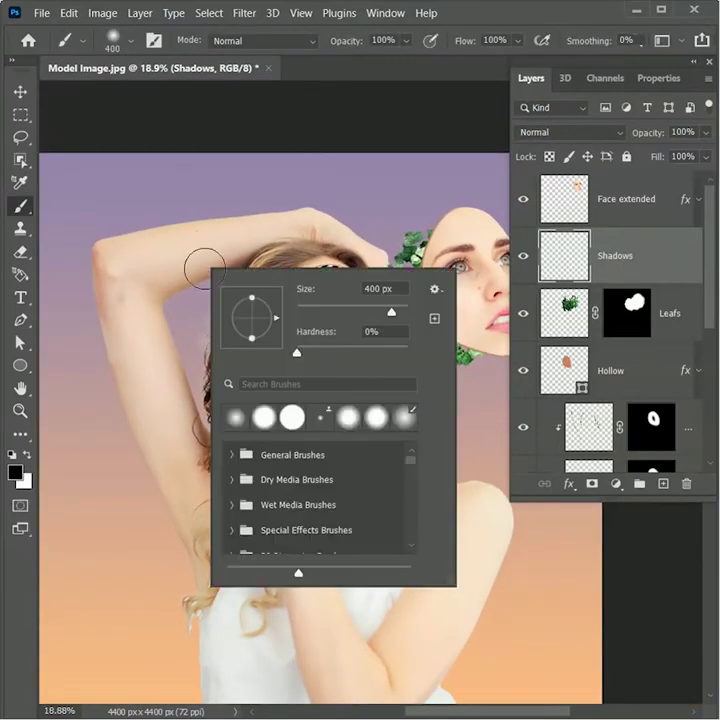
pyautogui.moveTo(399, 316); pyautogui.dragTo(399, 316)
pyautogui.click(292, 355)
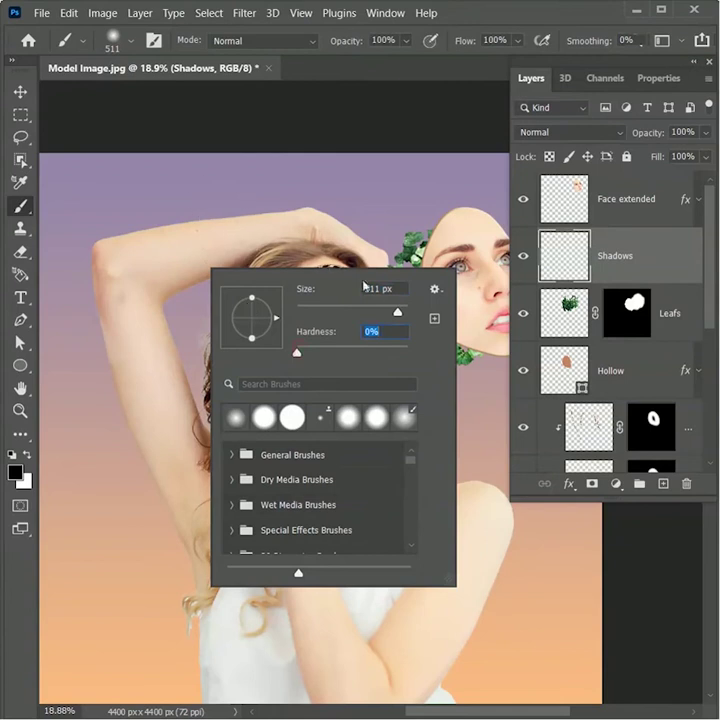
pyautogui.moveTo(399, 316); pyautogui.dragTo(406, 317)
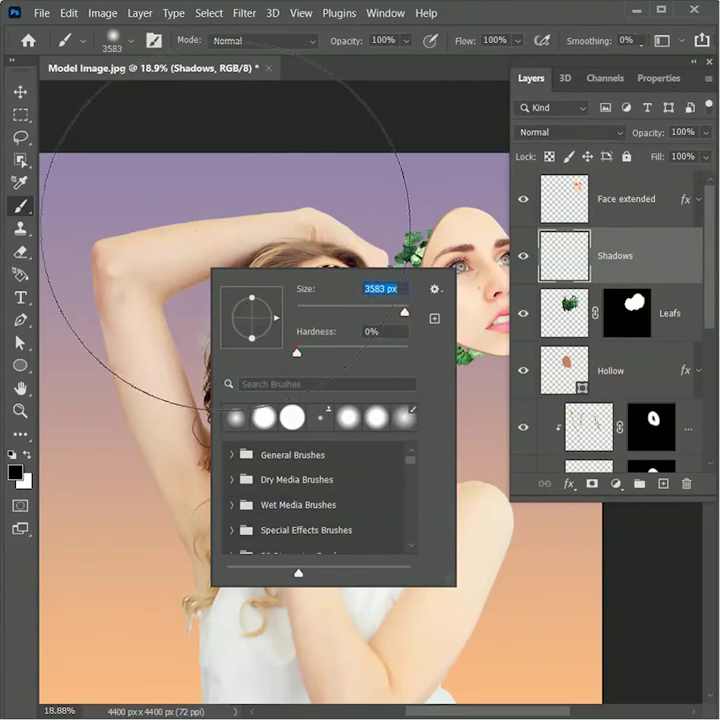
pyautogui.click(198, 200)
pyautogui.press('[')
pyautogui.press('[')
pyautogui.press('[')
pyautogui.press('[')
pyautogui.press('[')
pyautogui.press('[')
pyautogui.press('[')
pyautogui.press('[')
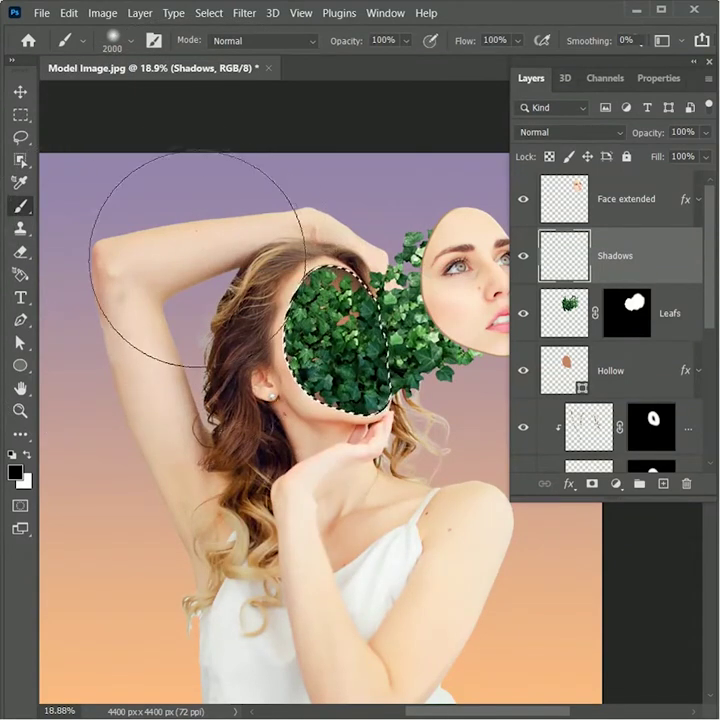
pyautogui.press('z')
pyautogui.moveTo(325, 322); pyautogui.dragTo(348, 333)
pyautogui.press('b')
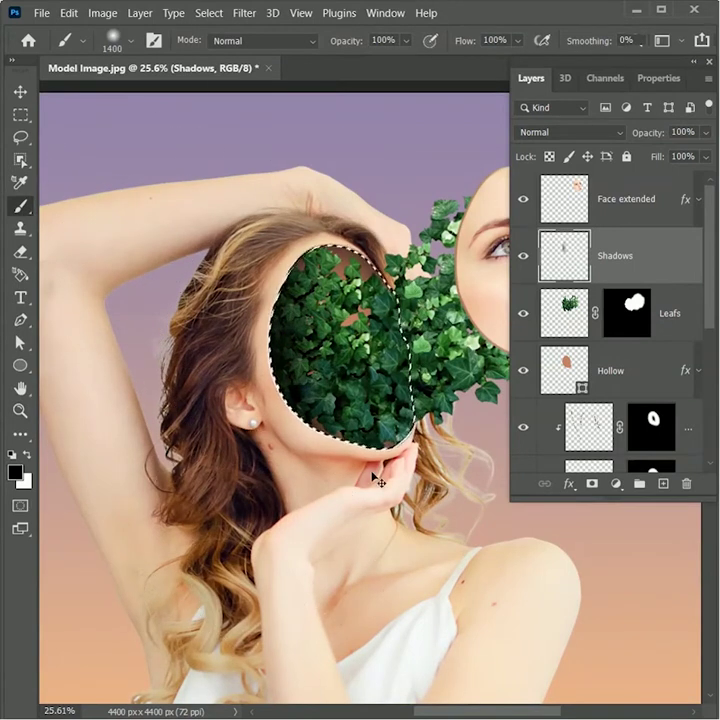
pyautogui.hotkey('ctrl', 'd')
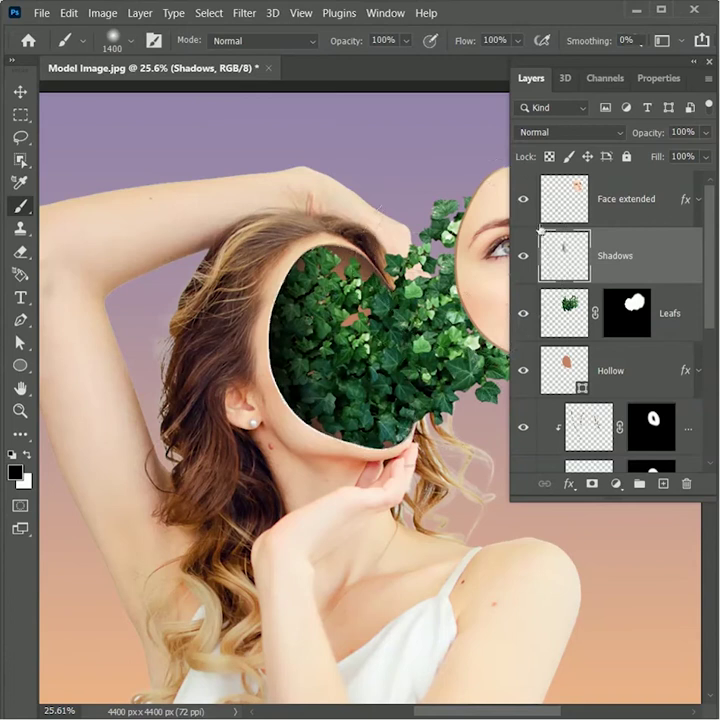
# Duplicate the Leafs layer and set the copy's blend mode to Overlay
pyautogui.click(667, 314)
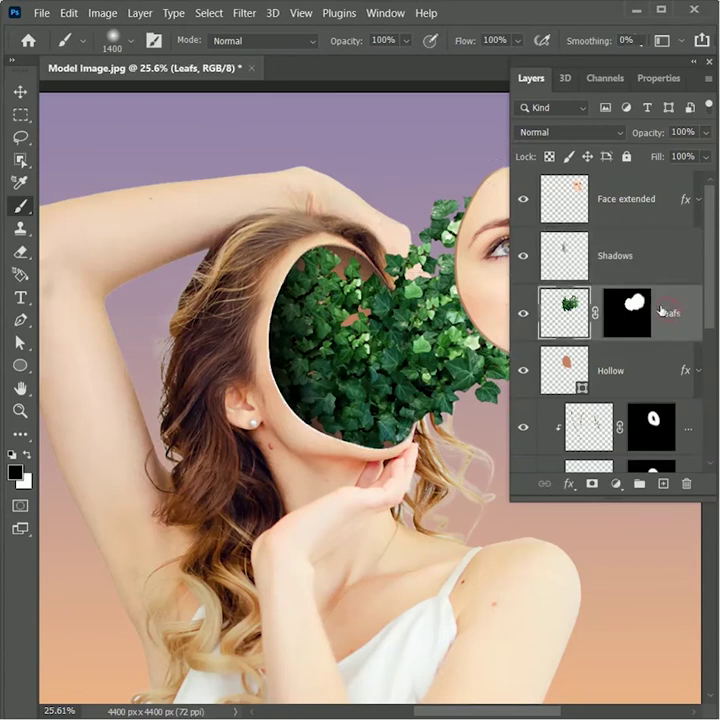
pyautogui.hotkey('ctrl', 'j')
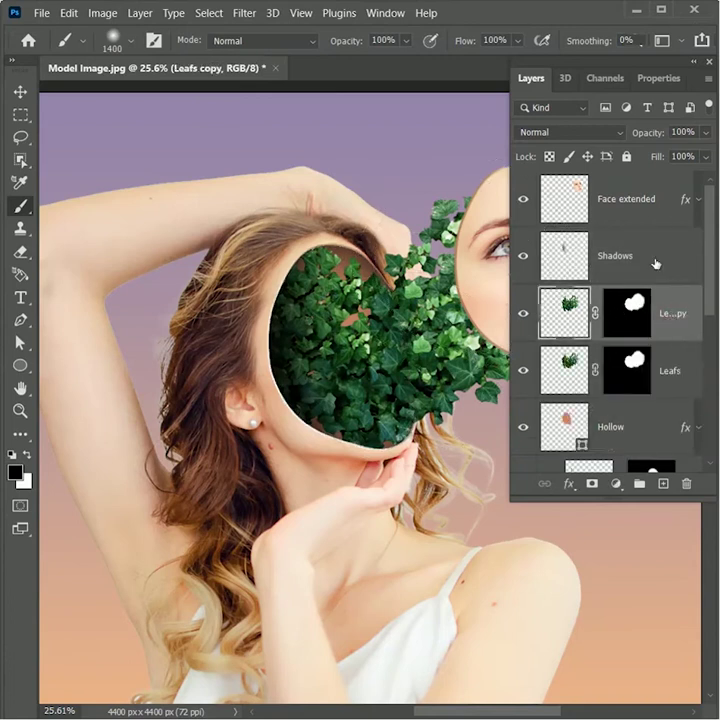
pyautogui.click(592, 134)
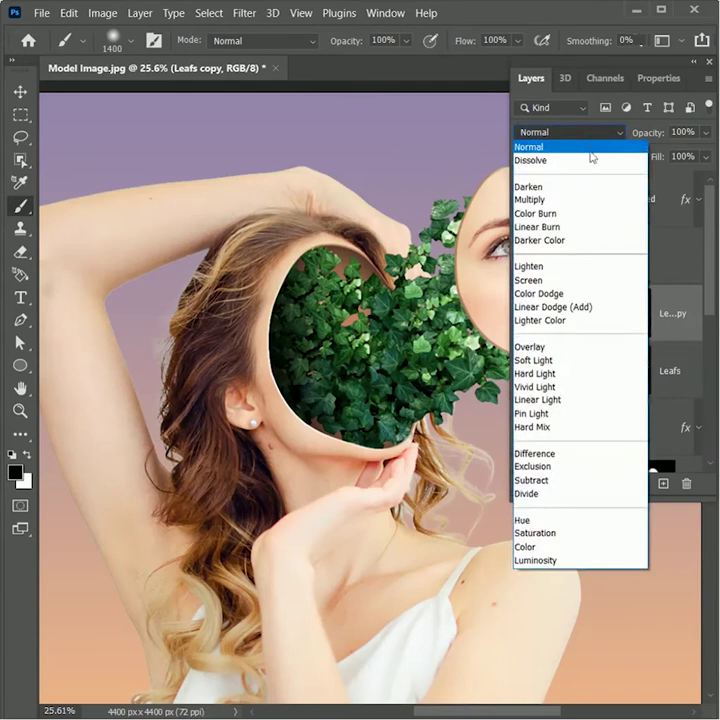
pyautogui.click(543, 348)
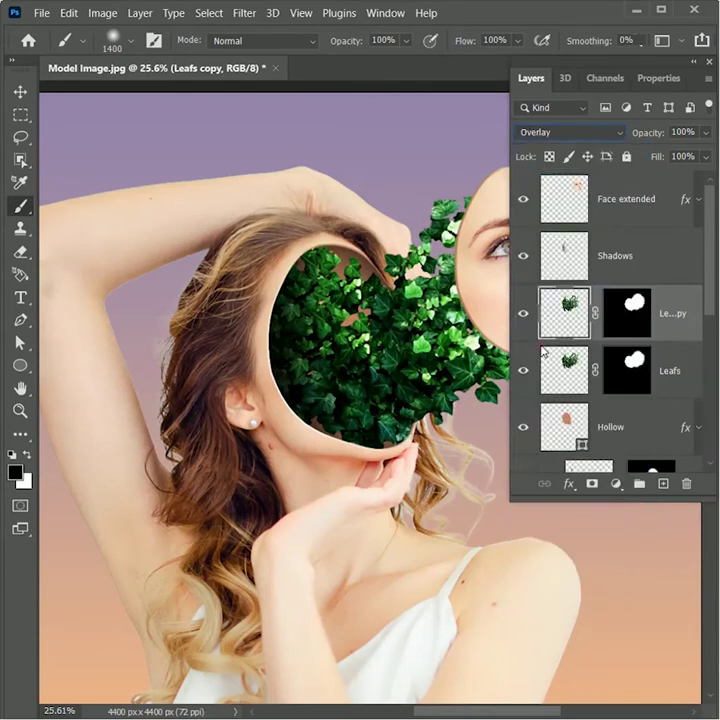
pyautogui.click(19, 91)
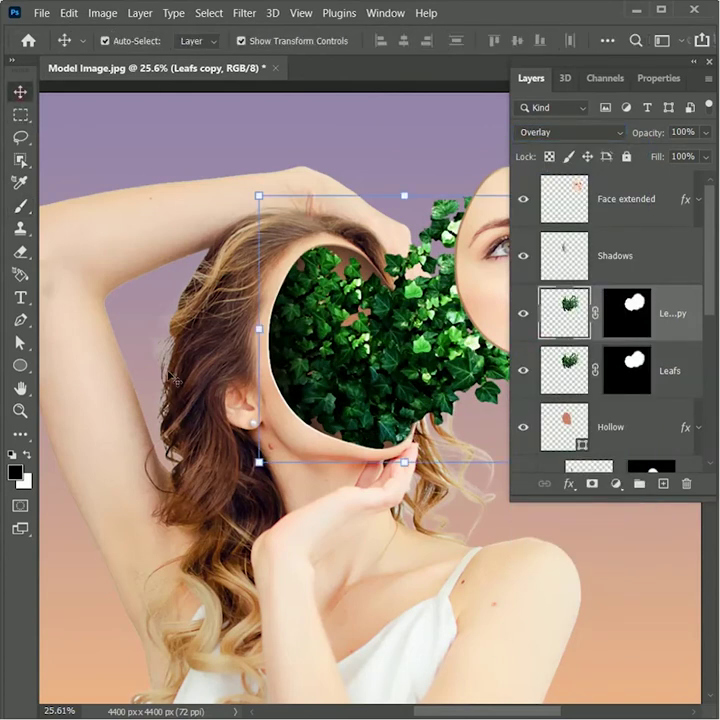
# Lower the Leafs copy layer's opacity to 80% and deselect the layer
pyautogui.press('z')
pyautogui.moveTo(319, 478); pyautogui.dragTo(263, 477)
pyautogui.press('v')
pyautogui.moveTo(375, 544); pyautogui.dragTo(286, 439)
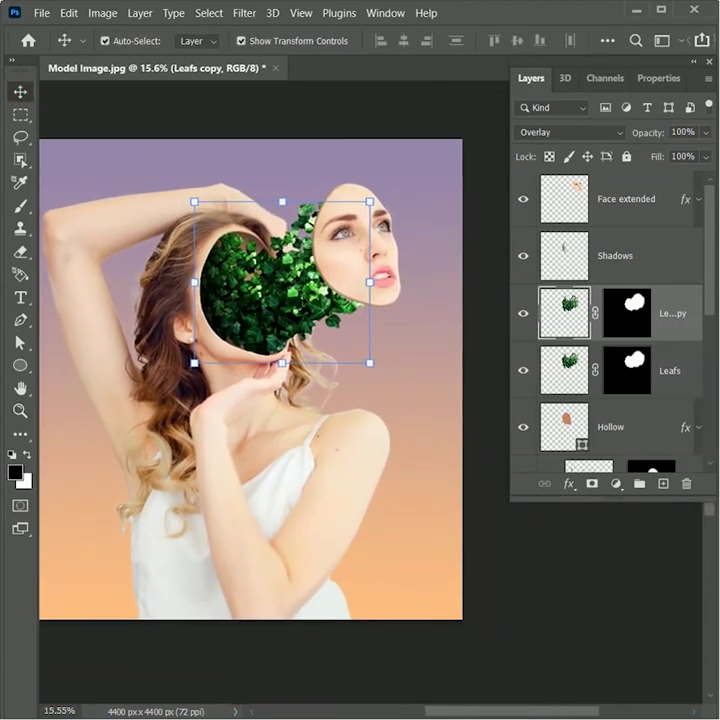
pyautogui.click(677, 132)
pyautogui.click(544, 598)
pyautogui.moveTo(267, 481); pyautogui.dragTo(329, 485)
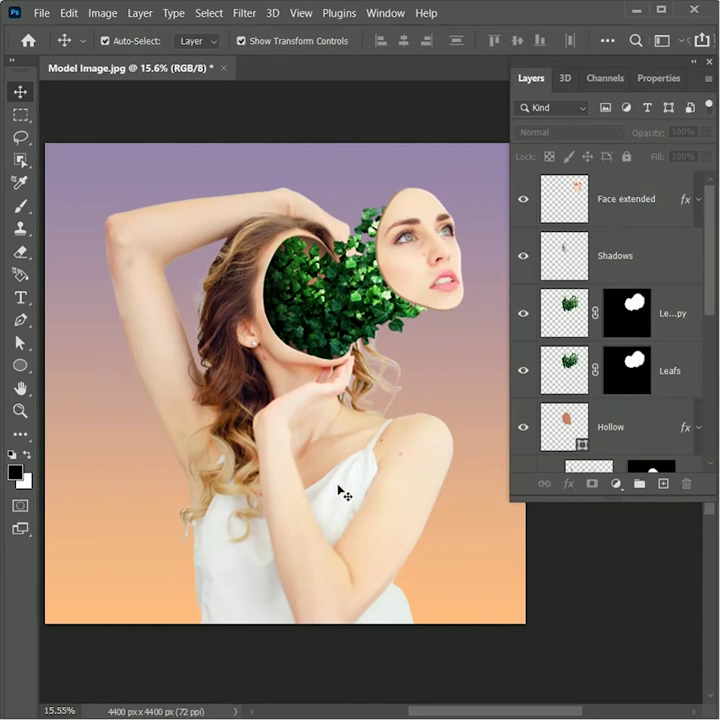
# Duplicate the Face extended layer and turn off Bevel & Emboss in the copy's layer style
pyautogui.click(421, 273)
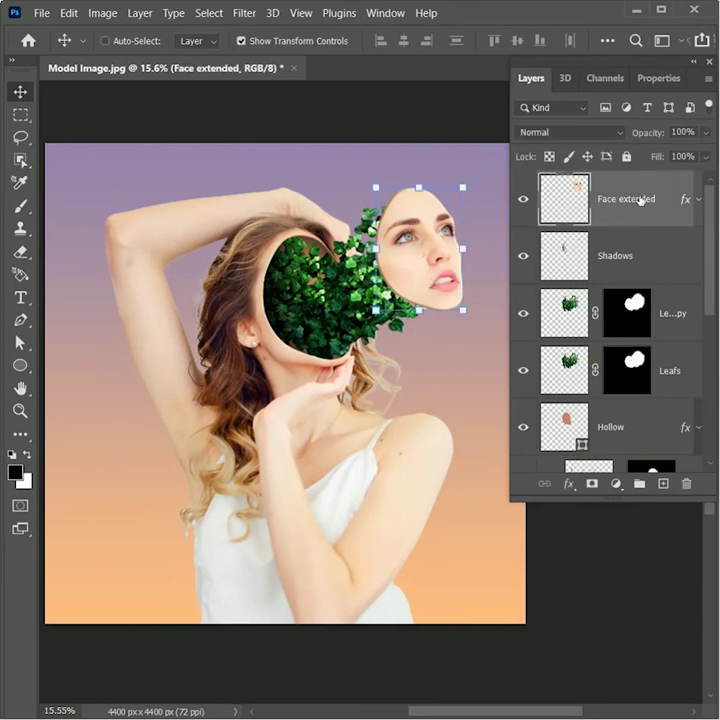
pyautogui.hotkey('ctrl', 'j')
pyautogui.scroll(6, 430, 249)
pyautogui.moveTo(400, 344); pyautogui.dragTo(326, 456)
pyautogui.rightClick(596, 192)
pyautogui.click(614, 11)
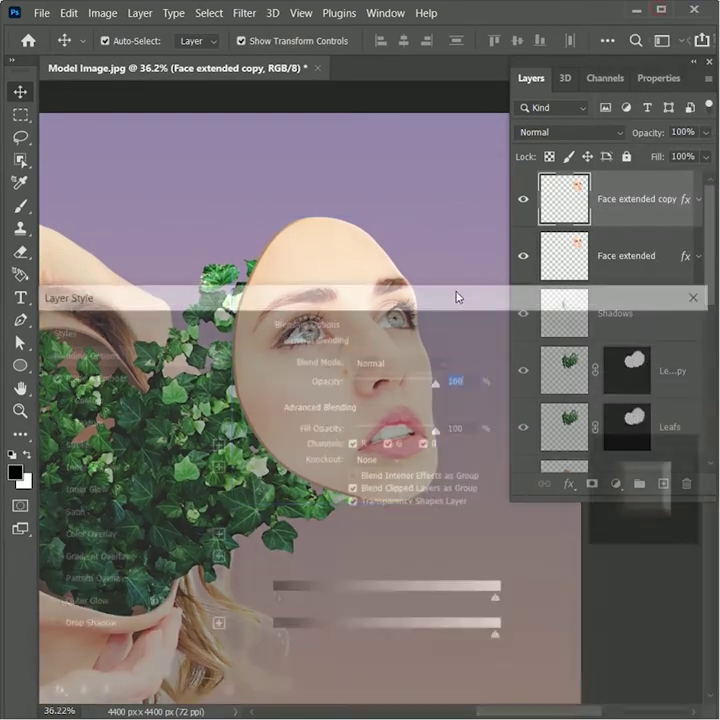
pyautogui.moveTo(378, 131); pyautogui.dragTo(379, 36)
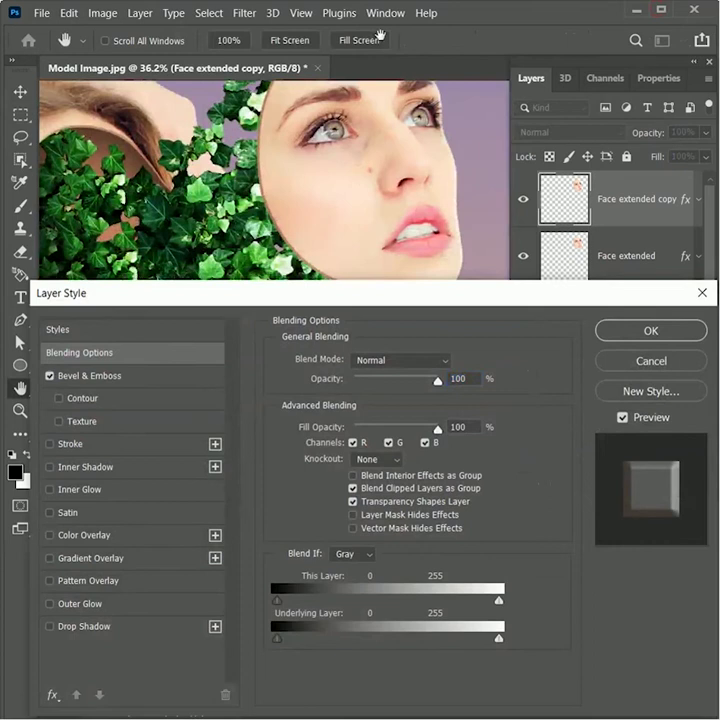
pyautogui.click(49, 375)
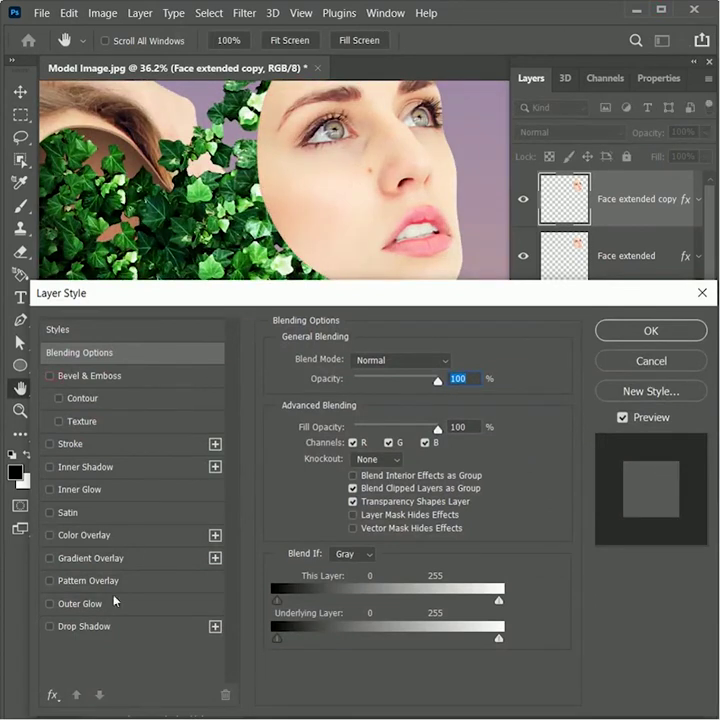
# Add a black Multiply drop shadow to Face extended copy with 50% opacity, 37° angle, 94 px distance and 150 px size
pyautogui.click(86, 630)
pyautogui.moveTo(325, 230); pyautogui.dragTo(305, 250)
pyautogui.moveTo(366, 394); pyautogui.dragTo(455, 400)
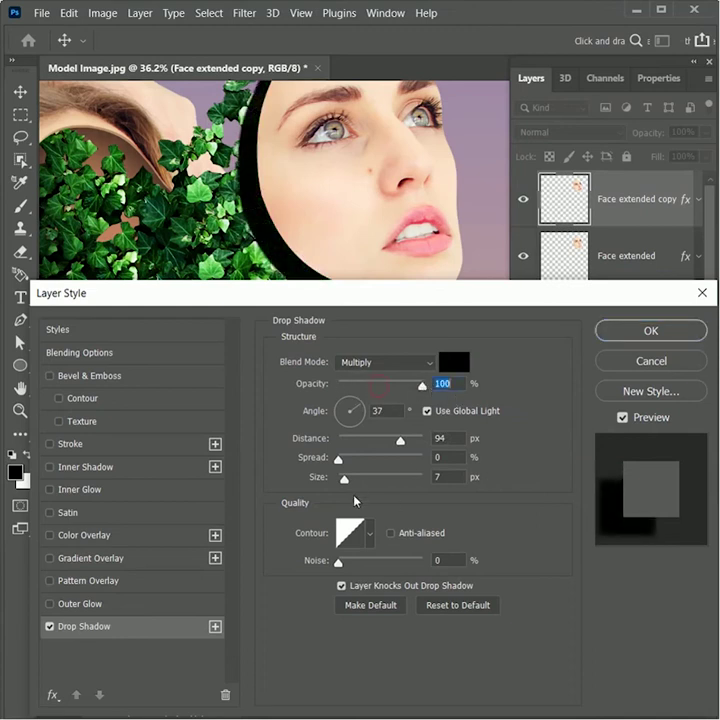
pyautogui.moveTo(344, 478); pyautogui.dragTo(386, 481)
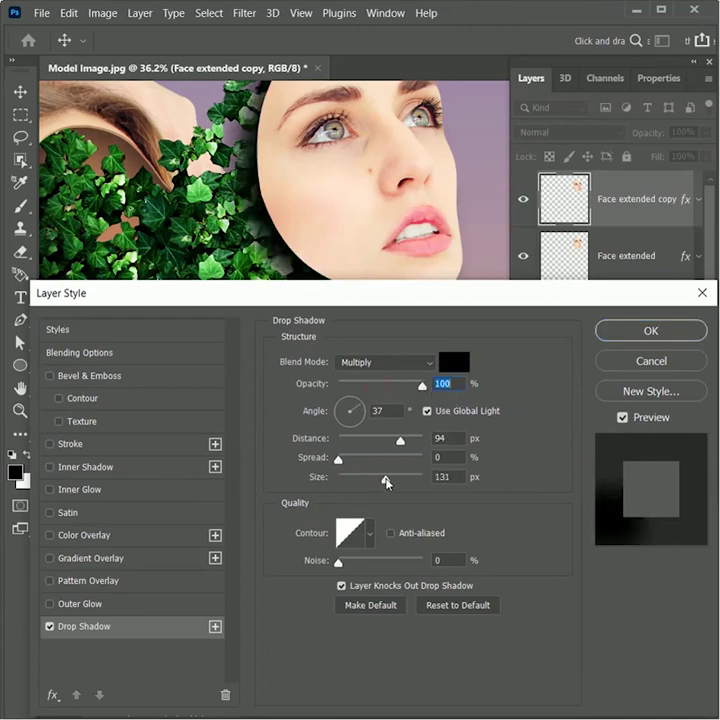
pyautogui.click(456, 478)
pyautogui.write('150')
pyautogui.moveTo(456, 384); pyautogui.dragTo(401, 383)
pyautogui.write('50')
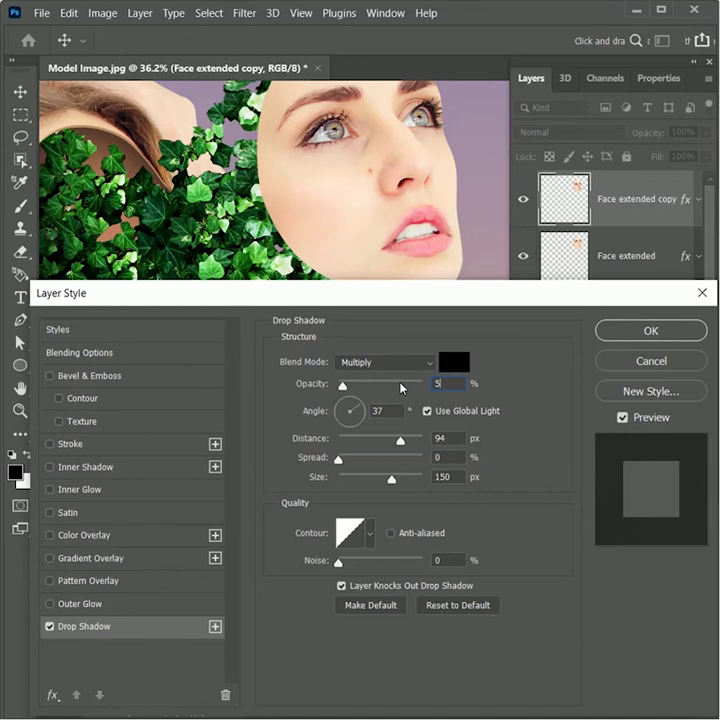
pyautogui.click(627, 336)
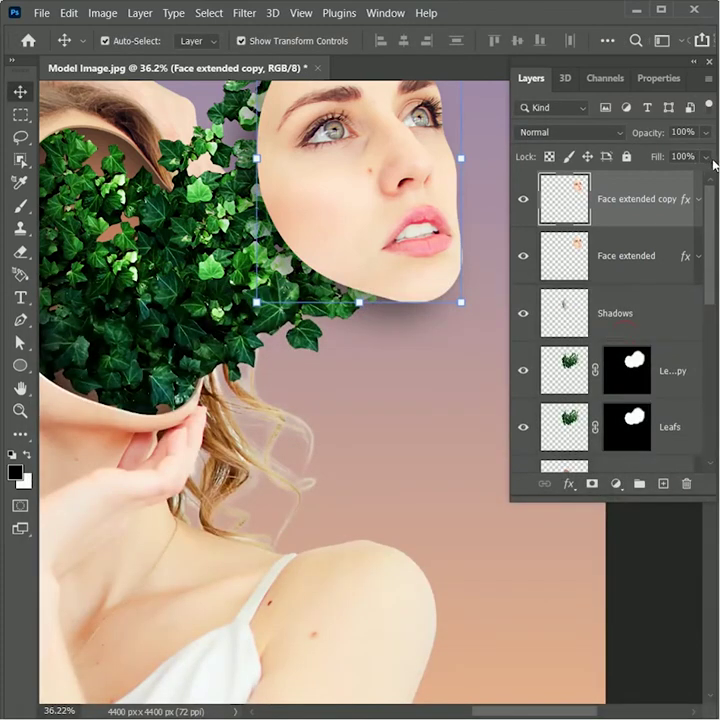
# Set the fill of Face extended copy to 0% and move the layer between Shadows and Leafs copy
pyautogui.moveTo(706, 157); pyautogui.dragTo(550, 170)
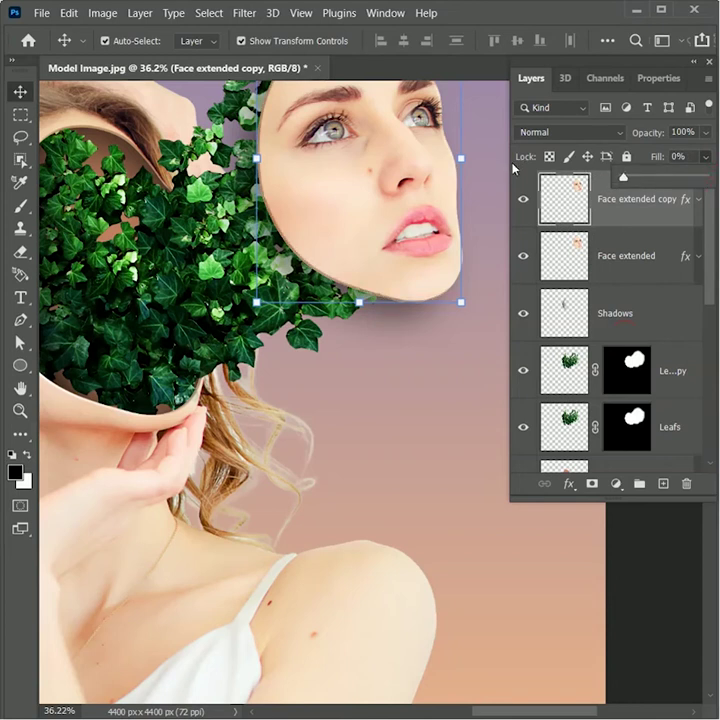
pyautogui.moveTo(622, 204); pyautogui.dragTo(623, 217)
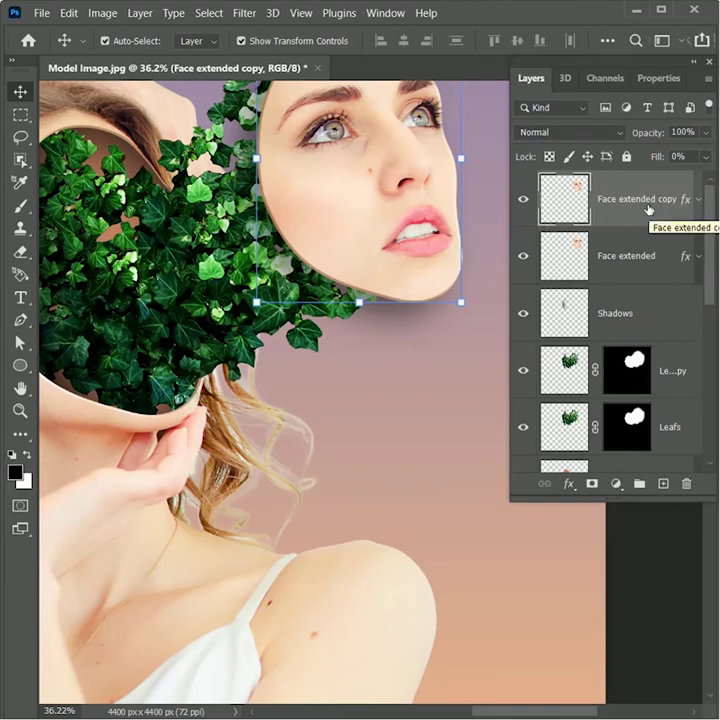
pyautogui.moveTo(648, 209); pyautogui.dragTo(656, 321)
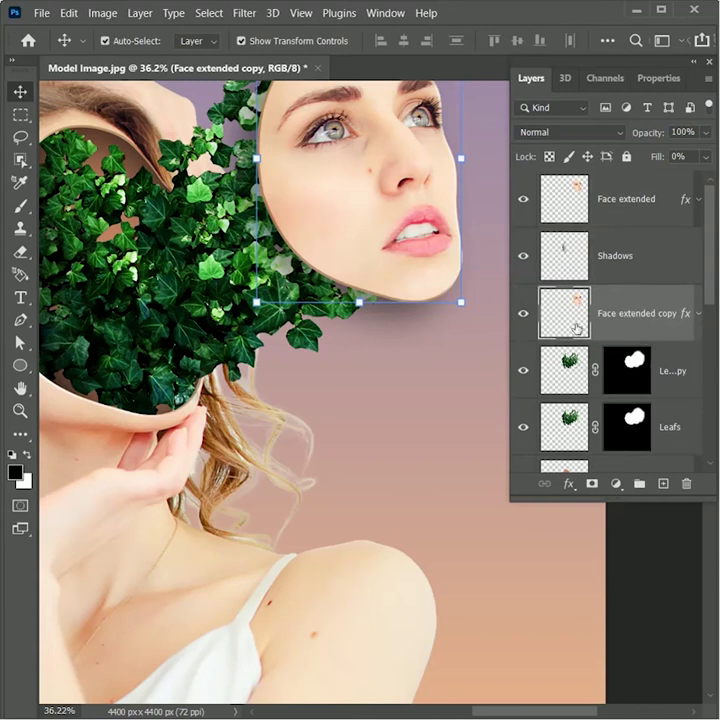
pyautogui.hotkey('shift', 'alt', 'o')
# Group the Leafs and Leafs copy layers, clip Face extended copy to the group, and compare the shadow on and off
pyautogui.click(676, 370)
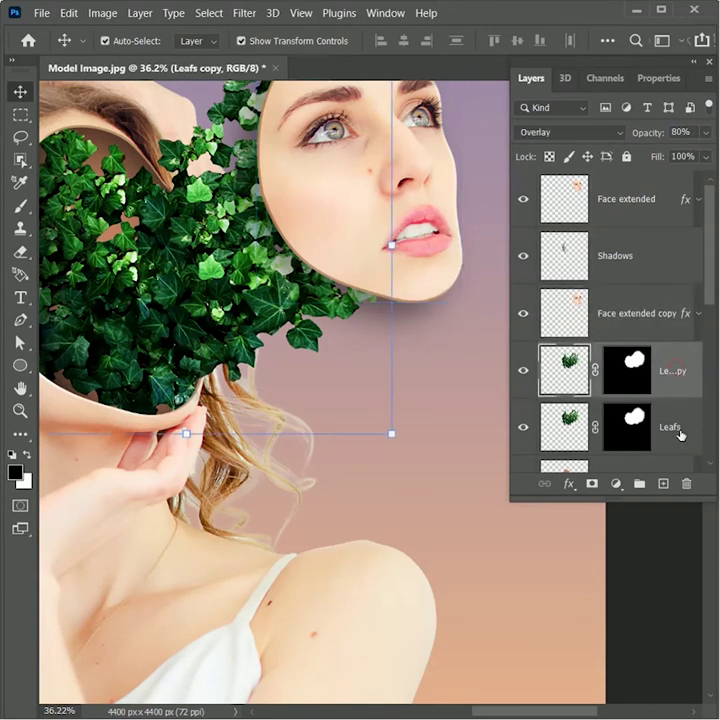
pyautogui.keyDown('shift'); pyautogui.click(679, 435); pyautogui.keyUp('shift')
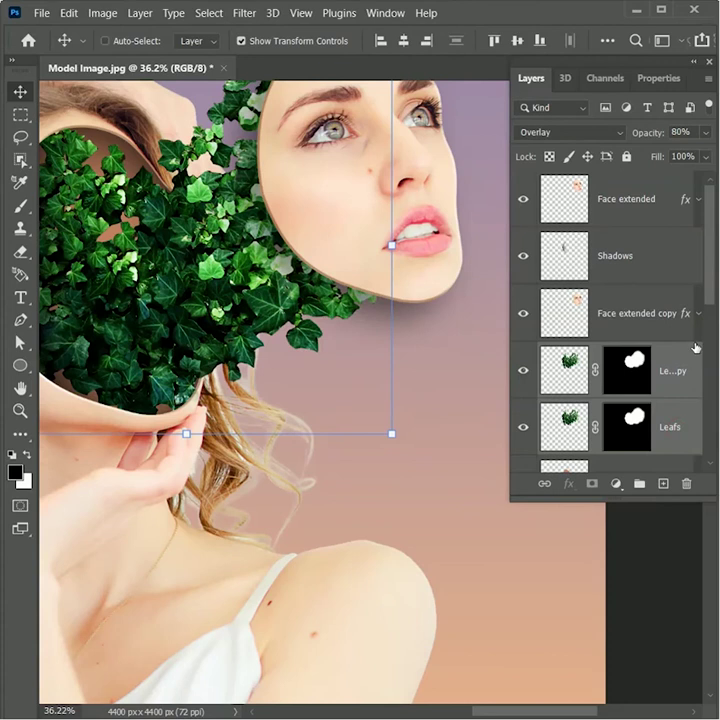
pyautogui.hotkey('ctrl', 'g')
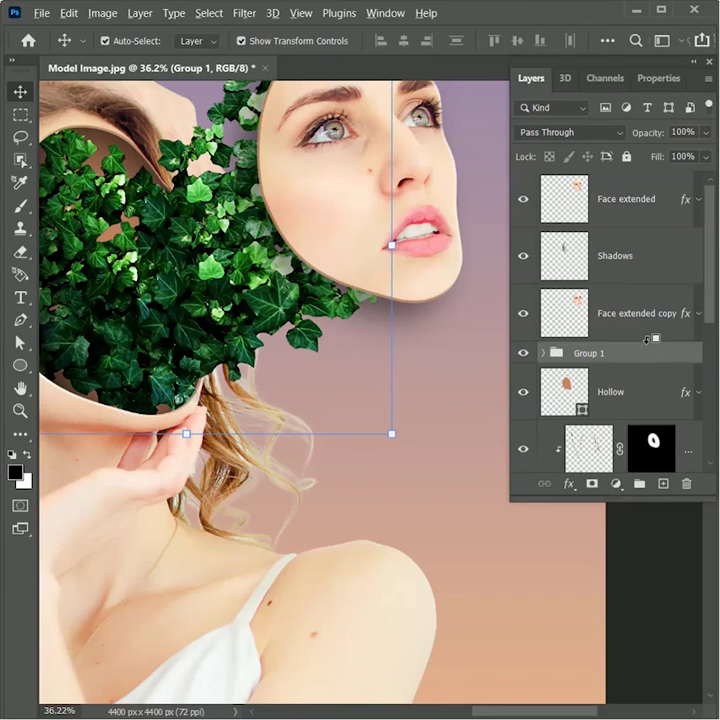
pyautogui.keyDown('alt'); pyautogui.click(646, 341); pyautogui.keyUp('alt')
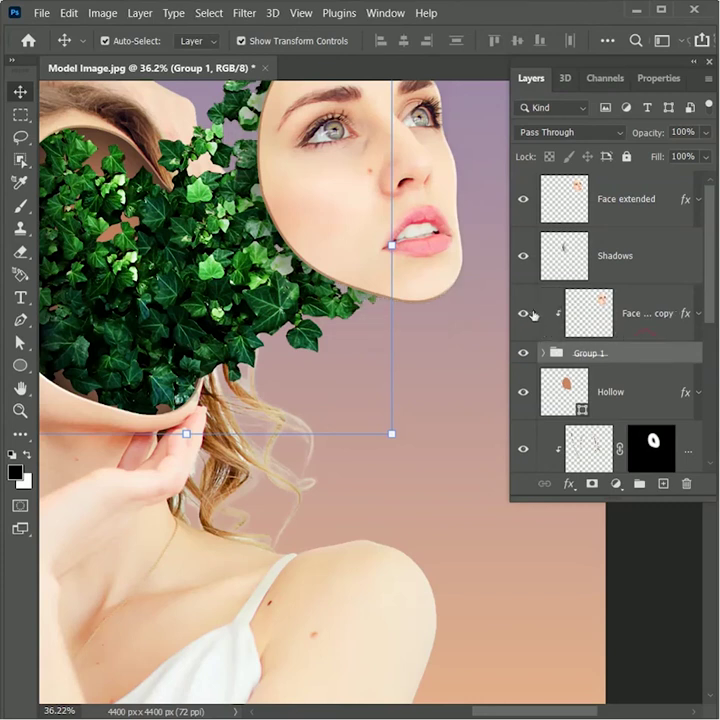
pyautogui.click(524, 316)
pyautogui.click(524, 316)
# Duplicate the Gradient Fill 1 layer and move the copy above Face extended as the topmost layer
pyautogui.moveTo(314, 270); pyautogui.dragTo(220, 290)
pyautogui.moveTo(304, 484); pyautogui.dragTo(371, 508)
pyautogui.click(543, 557)
pyautogui.moveTo(709, 318); pyautogui.dragTo(712, 405)
pyautogui.scroll(-2, 675, 447)
pyautogui.click(675, 447)
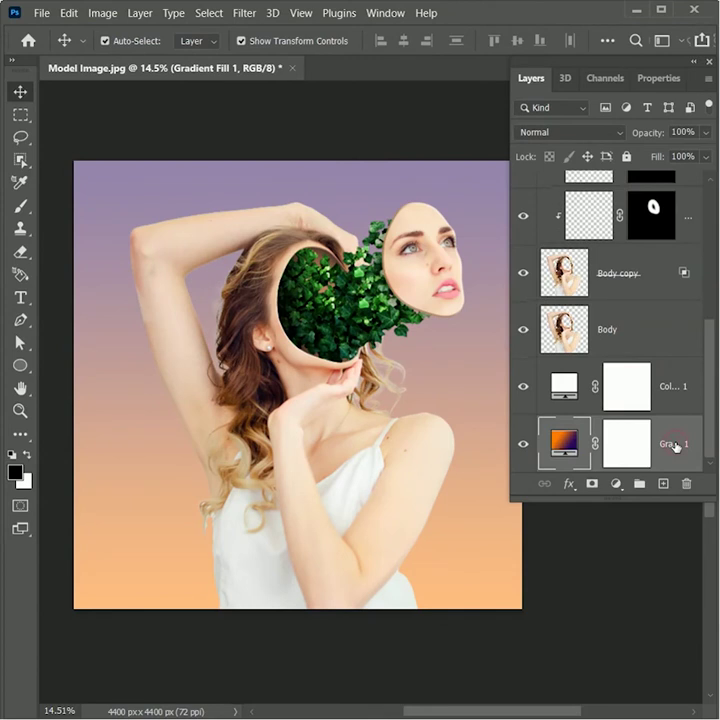
pyautogui.hotkey('ctrl', 'j')
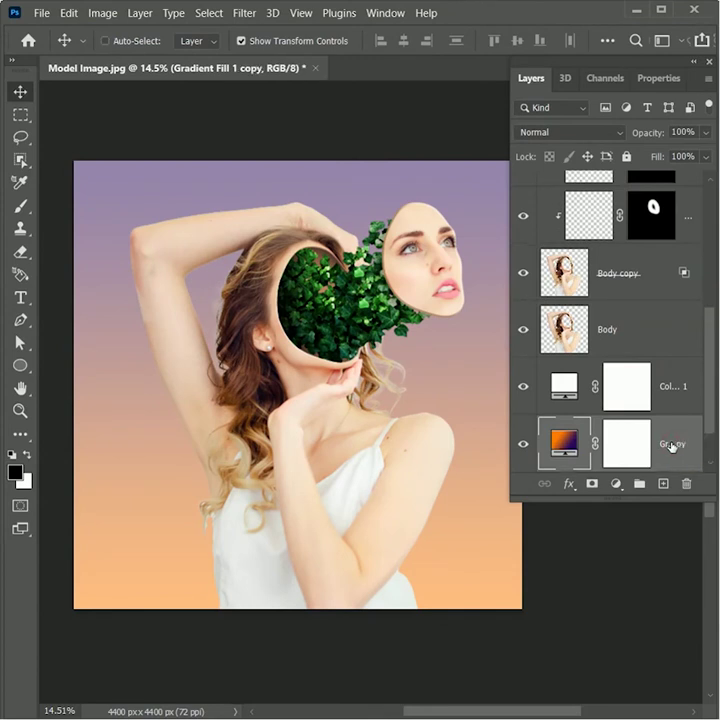
pyautogui.moveTo(703, 403); pyautogui.dragTo(713, 440)
pyautogui.moveTo(668, 401); pyautogui.dragTo(648, 218)
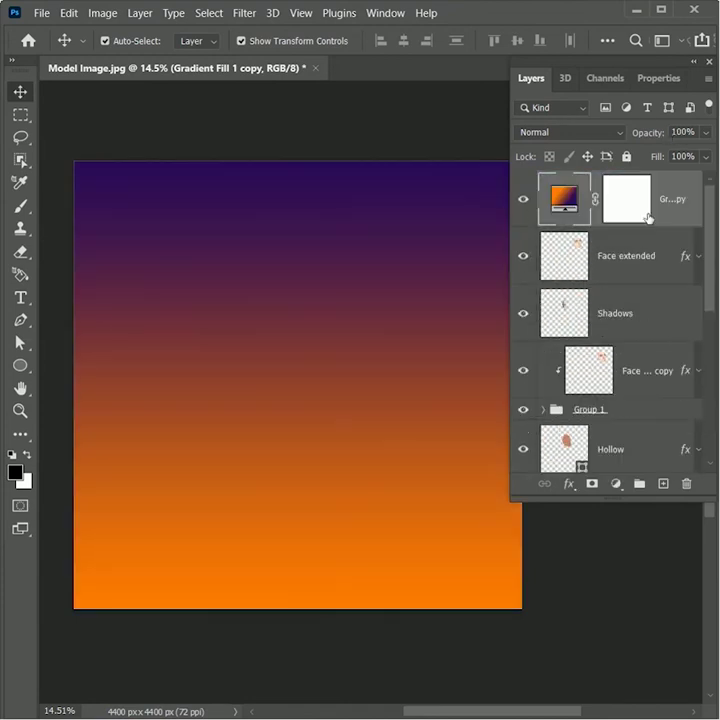
# Set the gradient fill copy's blend mode to Soft Light and its opacity to 50%
pyautogui.click(555, 138)
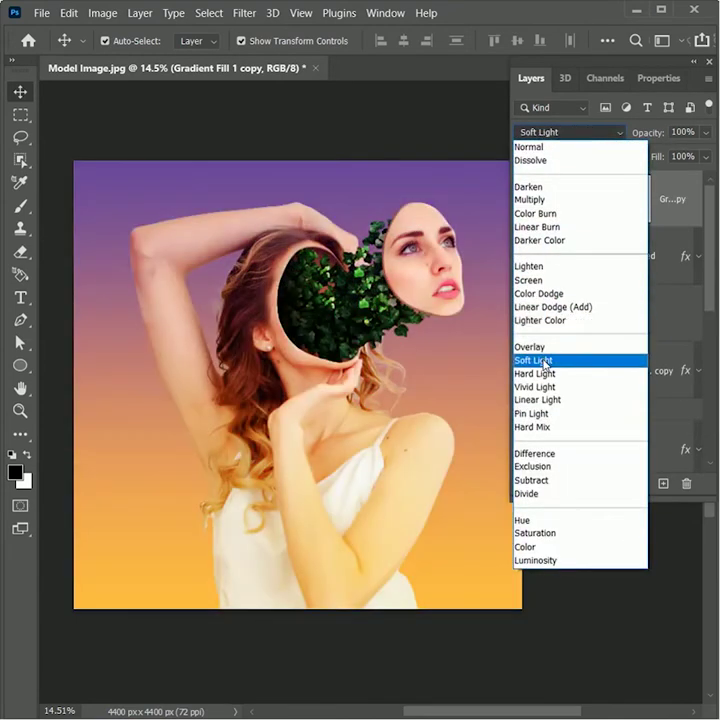
pyautogui.click(545, 362)
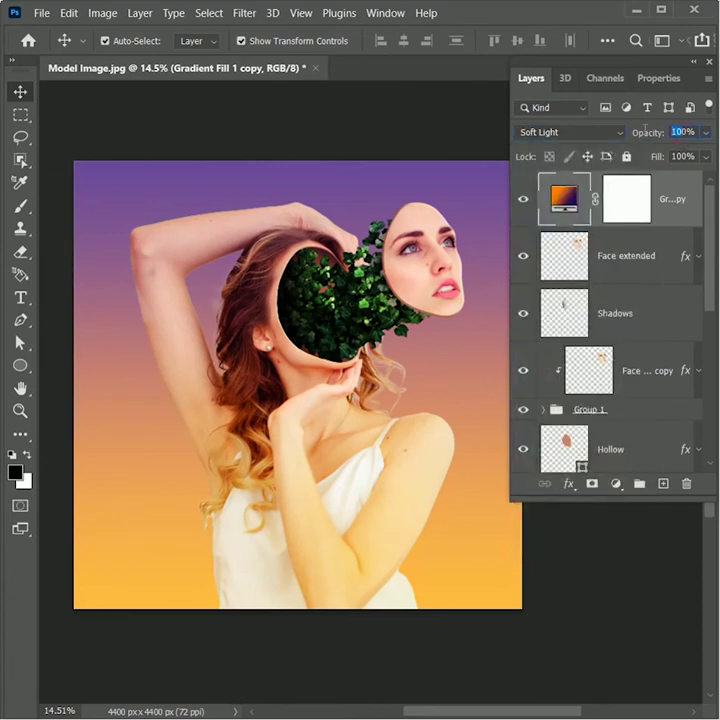
pyautogui.write('50')
pyautogui.press('Return')
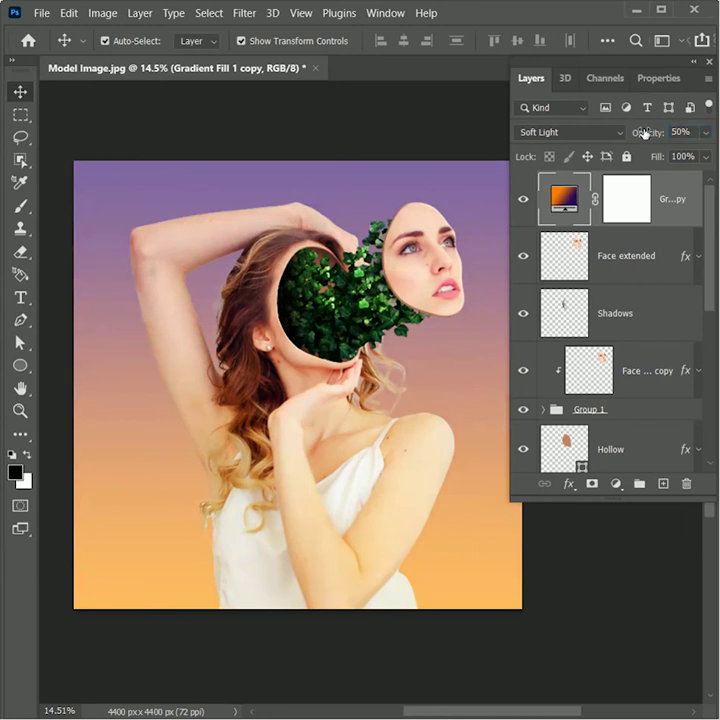
# Create a new empty layer directly above Color Fill 1, beneath the Body layer
pyautogui.moveTo(712, 298); pyautogui.dragTo(714, 440)
pyautogui.click(683, 392)
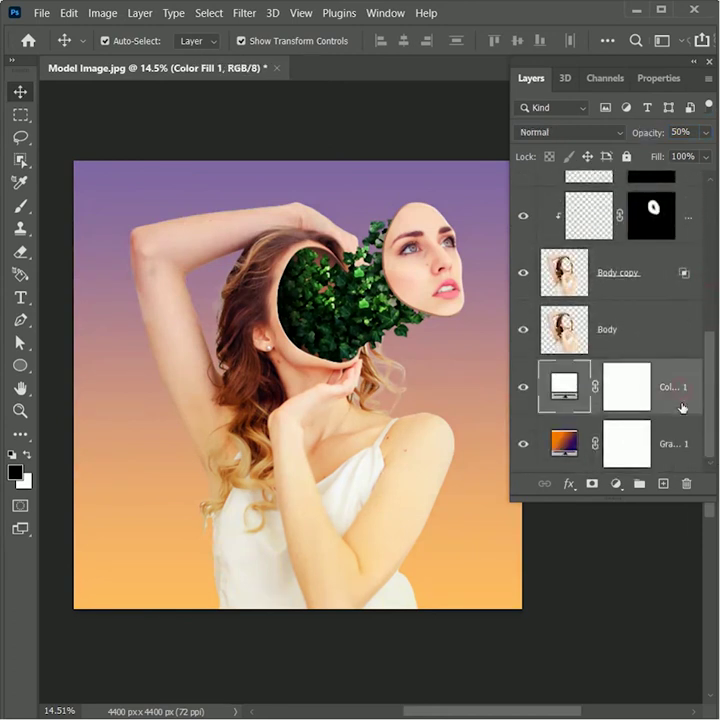
pyautogui.click(664, 482)
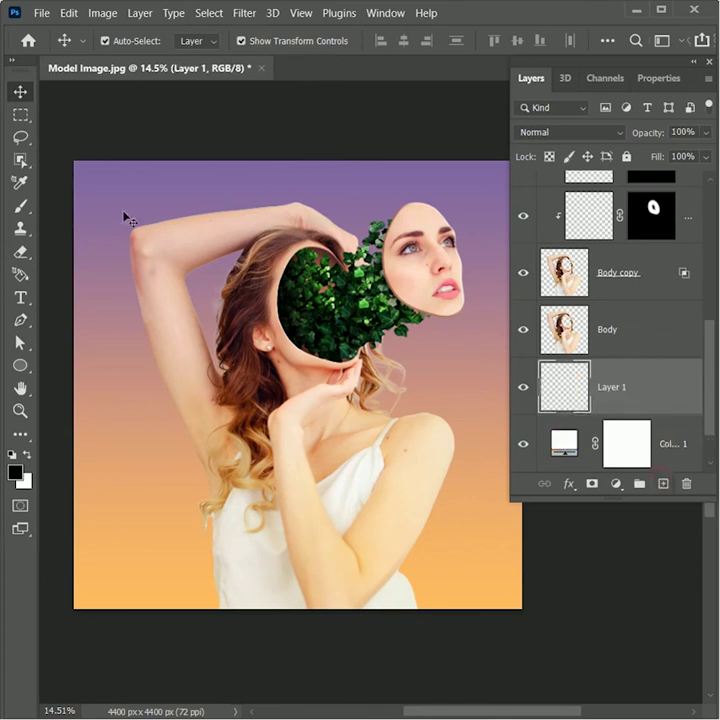
# Paint a soft white glow behind the model on the new layer with a white brush enlarged beyond 1400 px
pyautogui.click(28, 210)
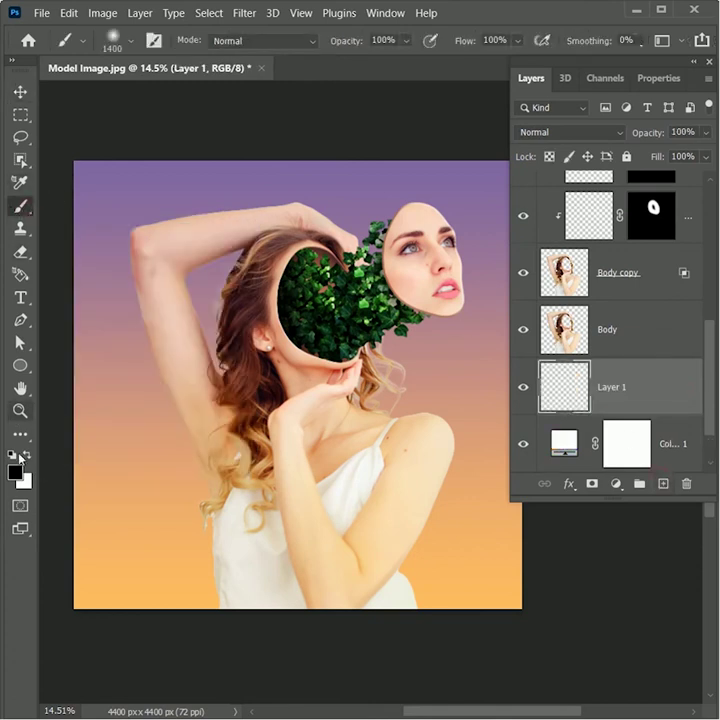
pyautogui.click(27, 455)
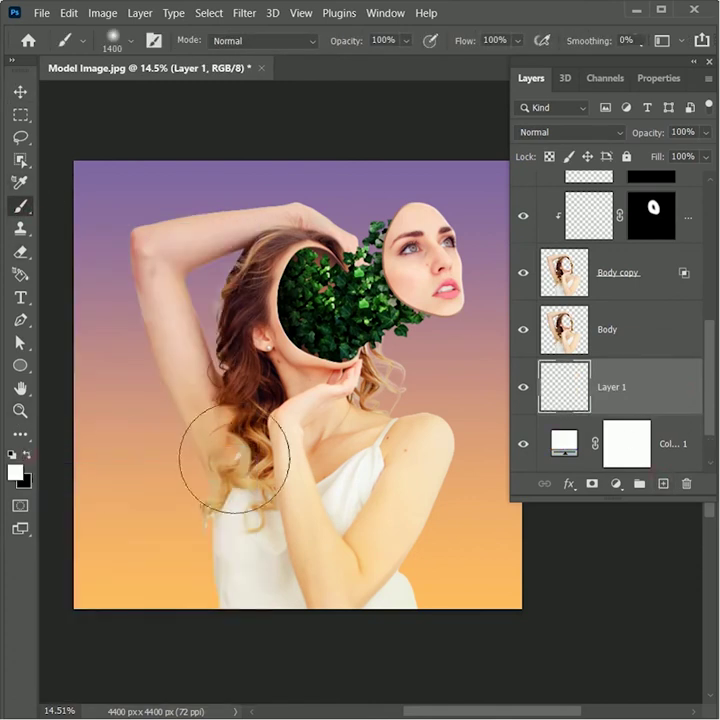
pyautogui.click(20, 92)
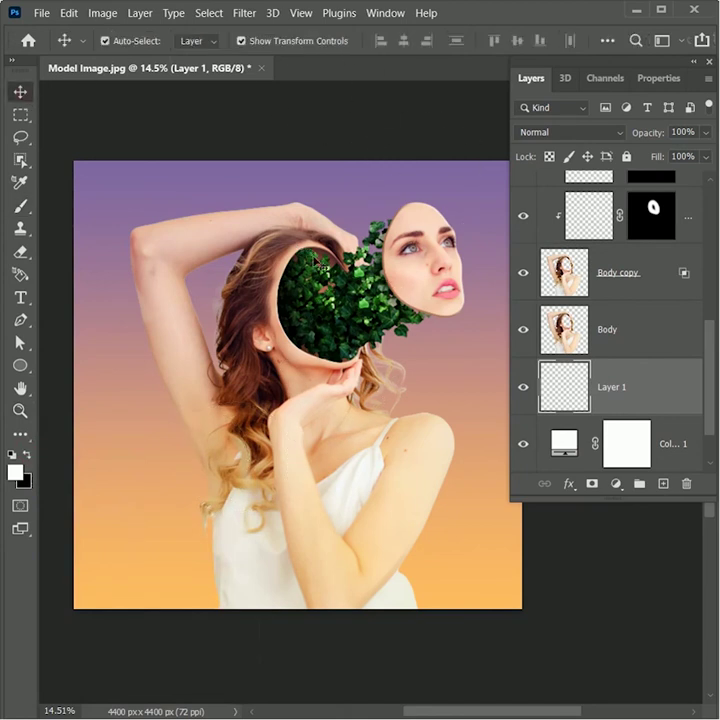
pyautogui.press('Tab')
pyautogui.moveTo(371, 436); pyautogui.dragTo(392, 462)
pyautogui.press('b')
pyautogui.press(']')
pyautogui.press(']')
pyautogui.press(']')
pyautogui.press(']')
pyautogui.press(']')
pyautogui.press(']')
pyautogui.press(']')
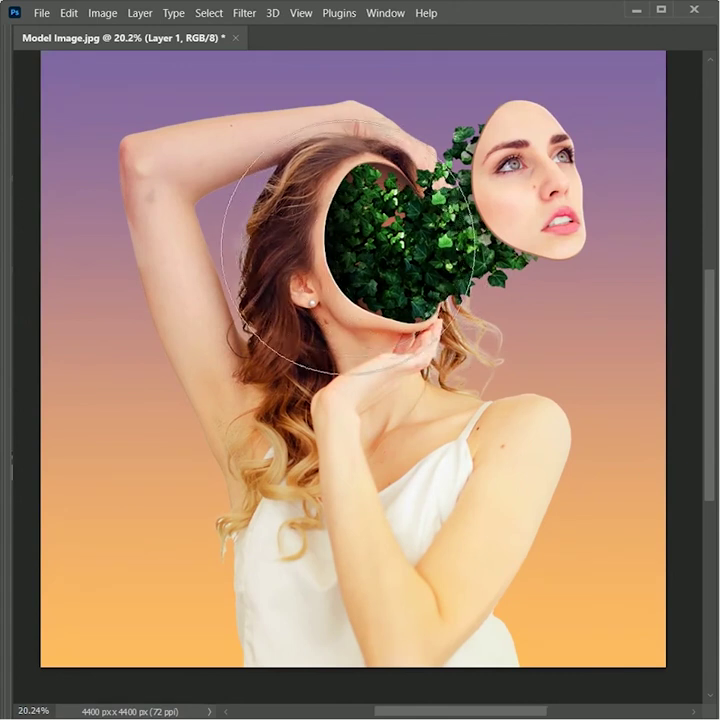
pyautogui.click(348, 285)
pyautogui.moveTo(425, 307)
pyautogui.mouseDown()
pyautogui.moveTo(437, 490)
pyautogui.moveTo(341, 524)
pyautogui.moveTo(365, 309)
pyautogui.moveTo(343, 600)
pyautogui.mouseUp()
pyautogui.moveTo(452, 320)
pyautogui.mouseDown()
pyautogui.moveTo(452, 366)
pyautogui.moveTo(458, 360)
pyautogui.mouseUp()
# Expand Group 1 in Face plant effect_final.psd and set the Leafs copy layer's blend mode to Color Dodge
pyautogui.press('z')
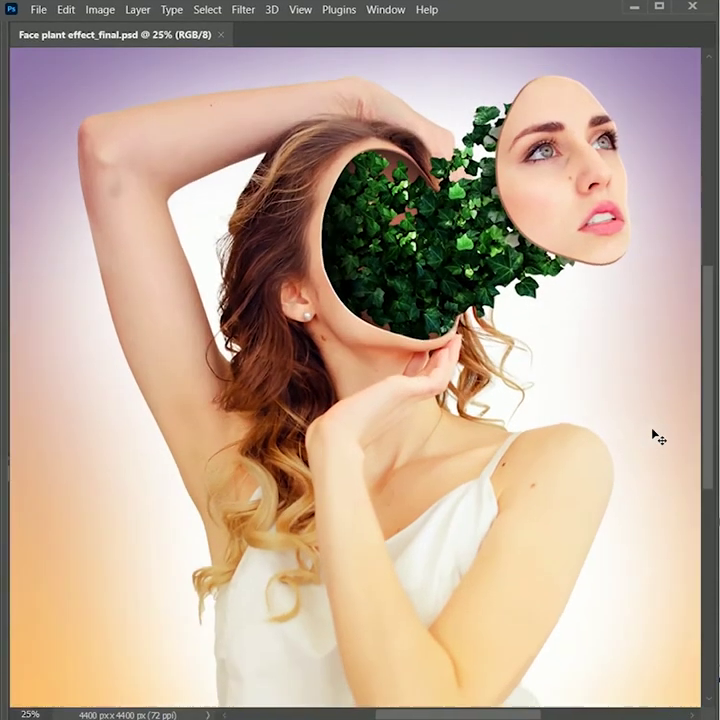
pyautogui.hotkey('ctrl', '-')
pyautogui.press('Tab')
pyautogui.moveTo(418, 330); pyautogui.dragTo(322, 350)
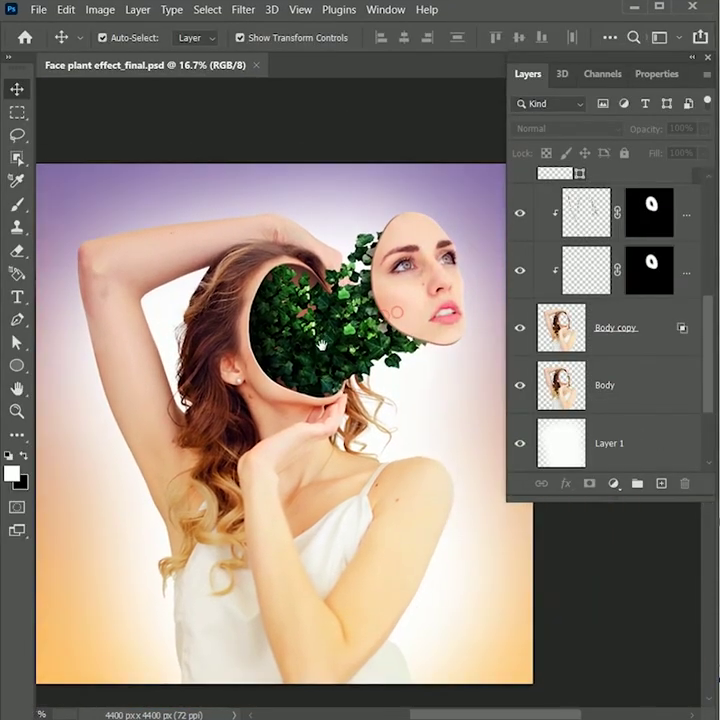
pyautogui.click(333, 341)
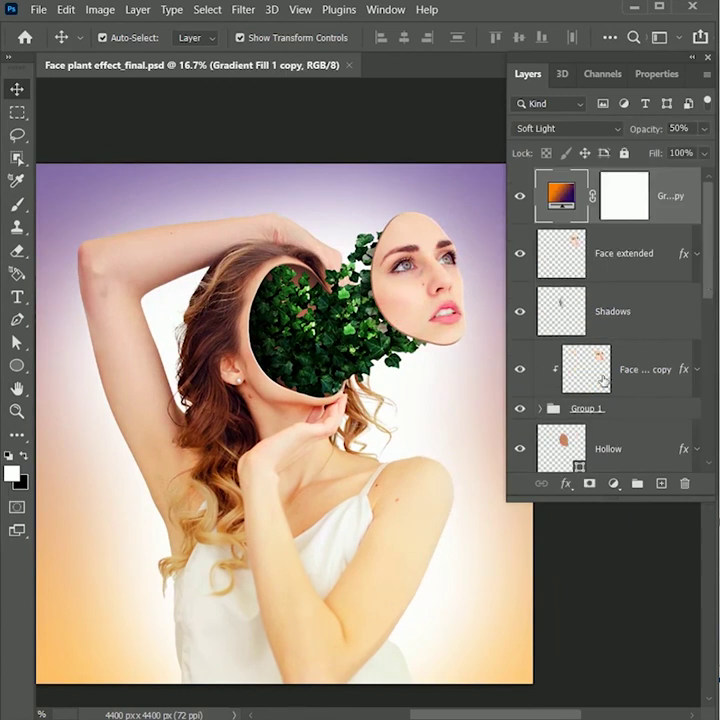
pyautogui.click(540, 409)
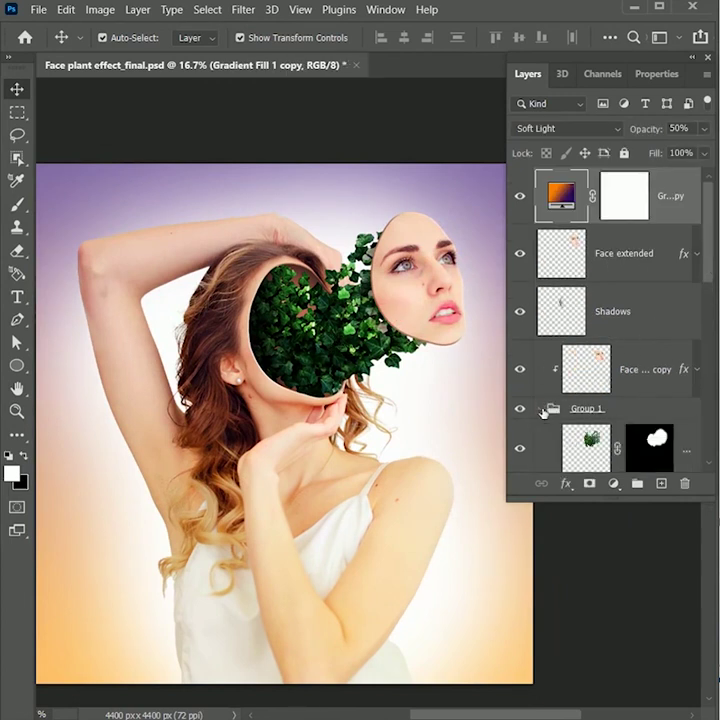
pyautogui.click(688, 449)
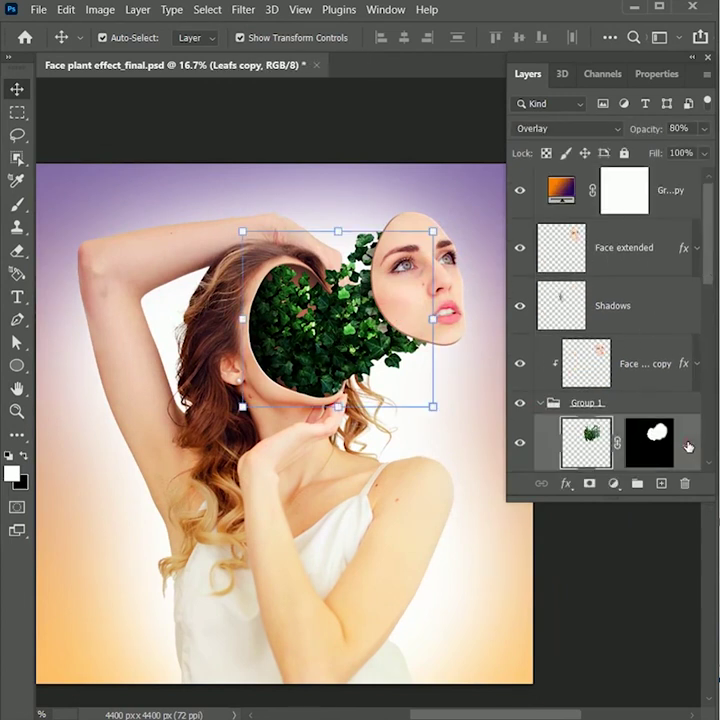
pyautogui.click(543, 134)
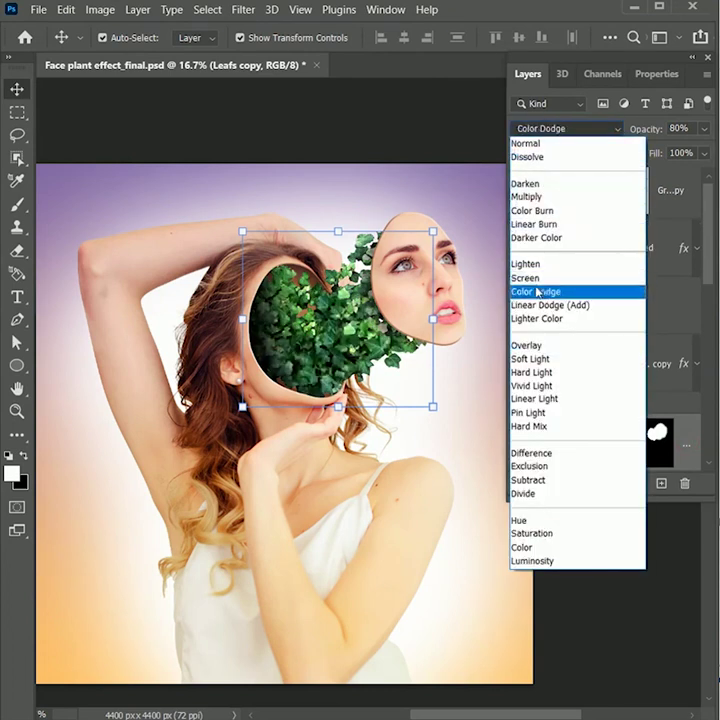
pyautogui.click(536, 293)
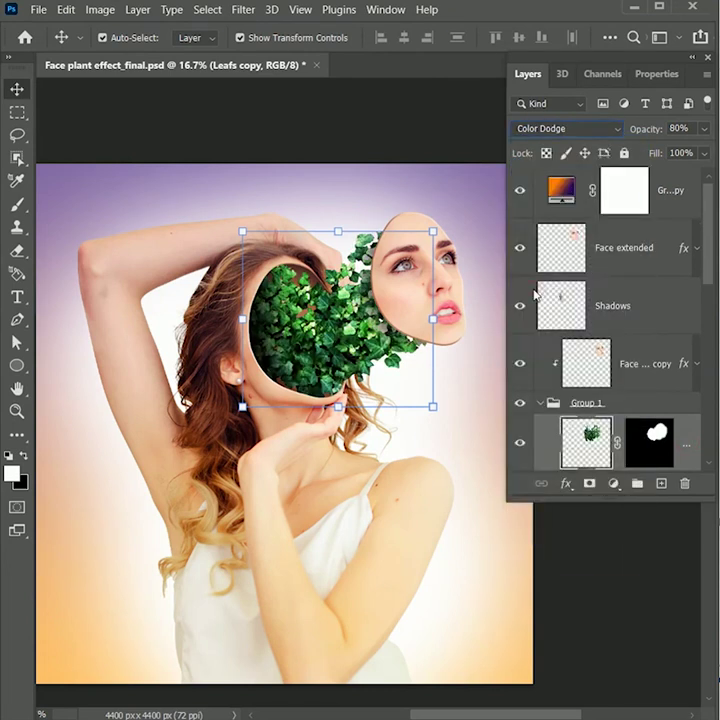
pyautogui.moveTo(710, 270); pyautogui.dragTo(708, 263)
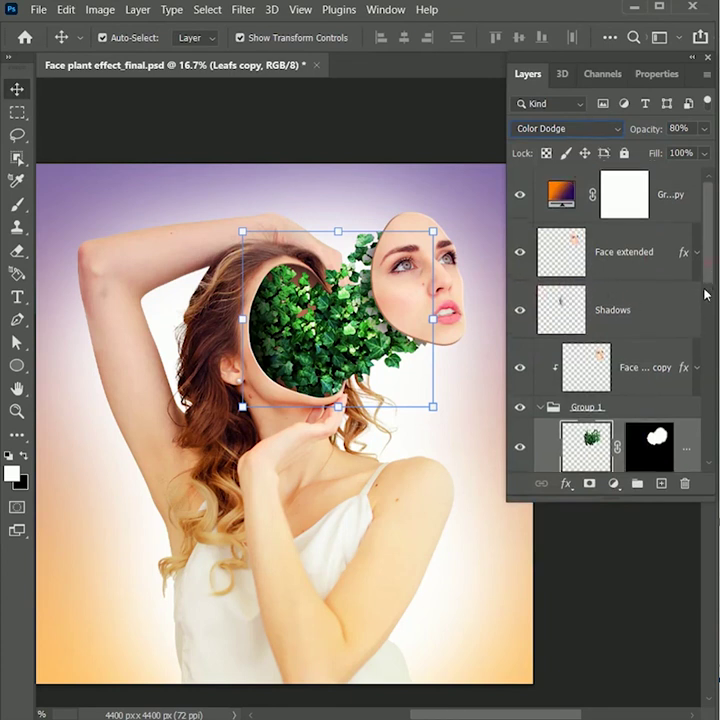
pyautogui.scroll(-3, 705, 311)
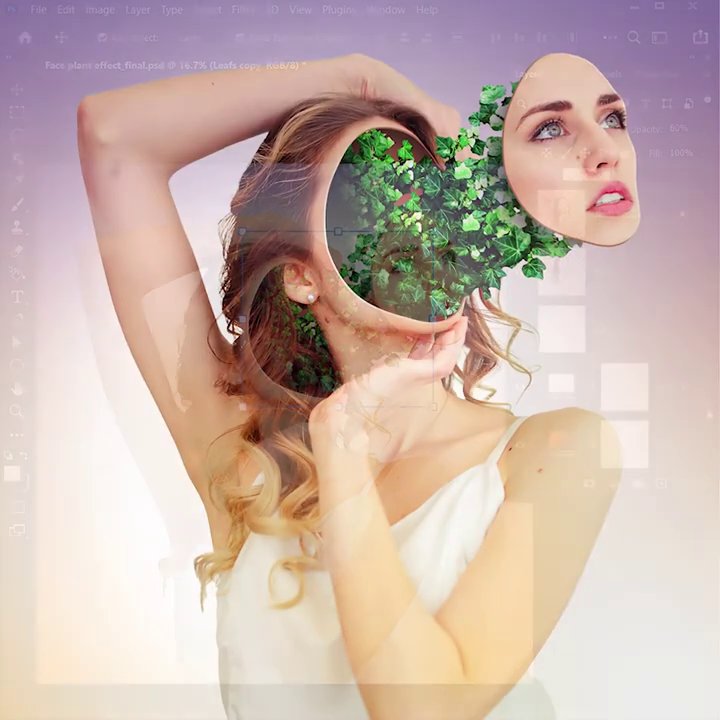